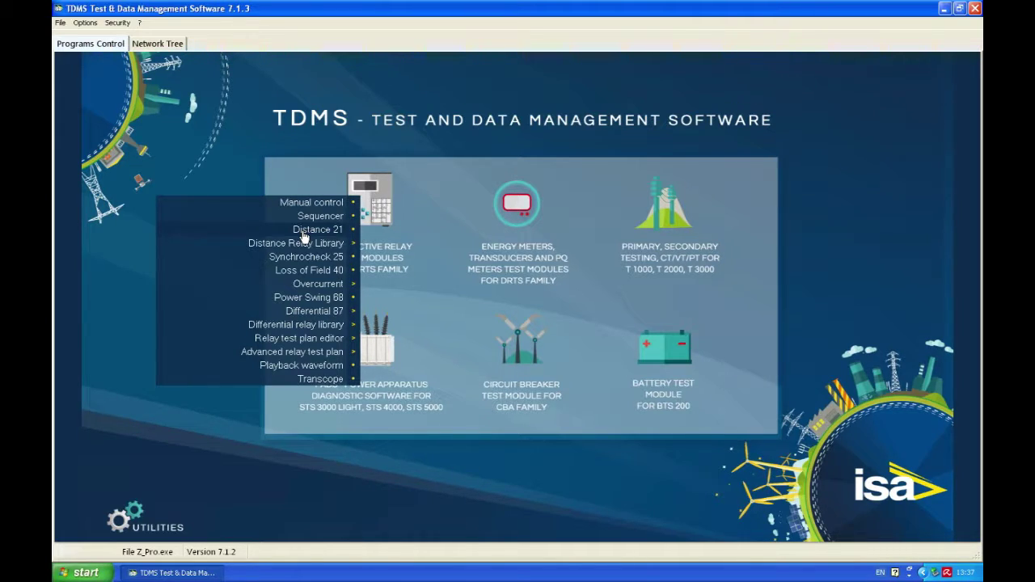
# - Launch Distance 21 and connect it to the DRTS 34/64/66 test set over USB
pyautogui.click(311, 230)
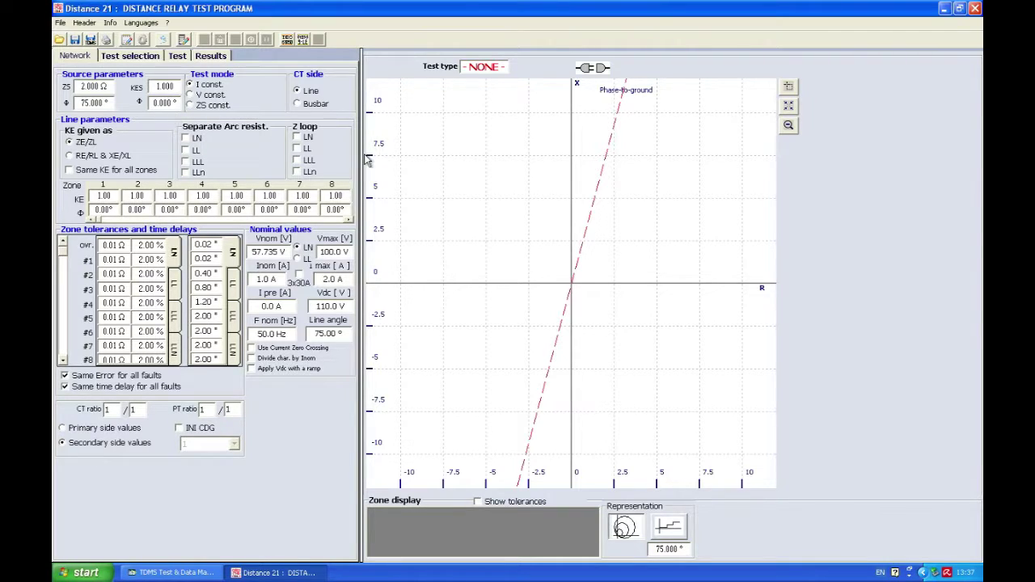
pyautogui.click(164, 42)
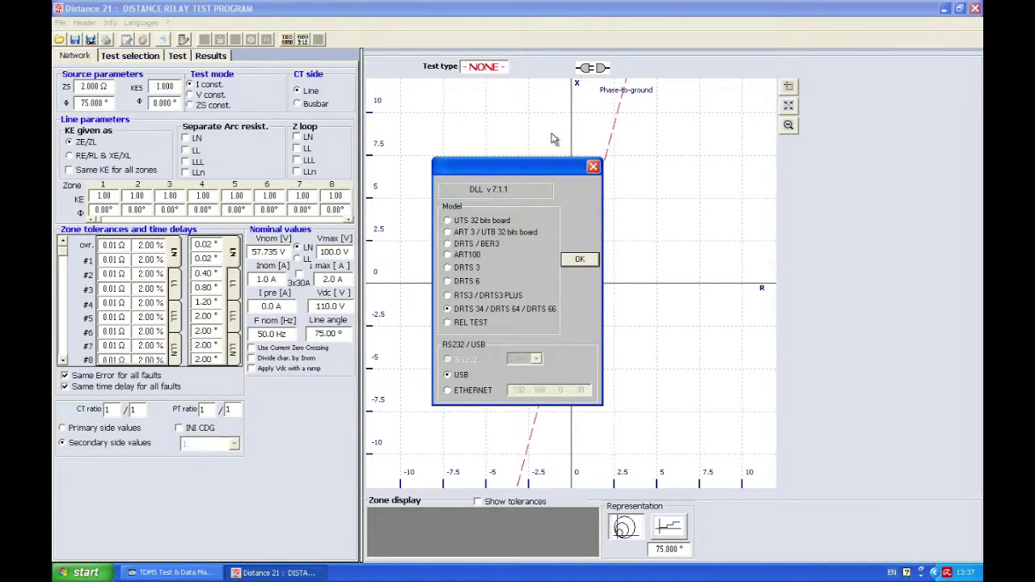
pyautogui.click(580, 261)
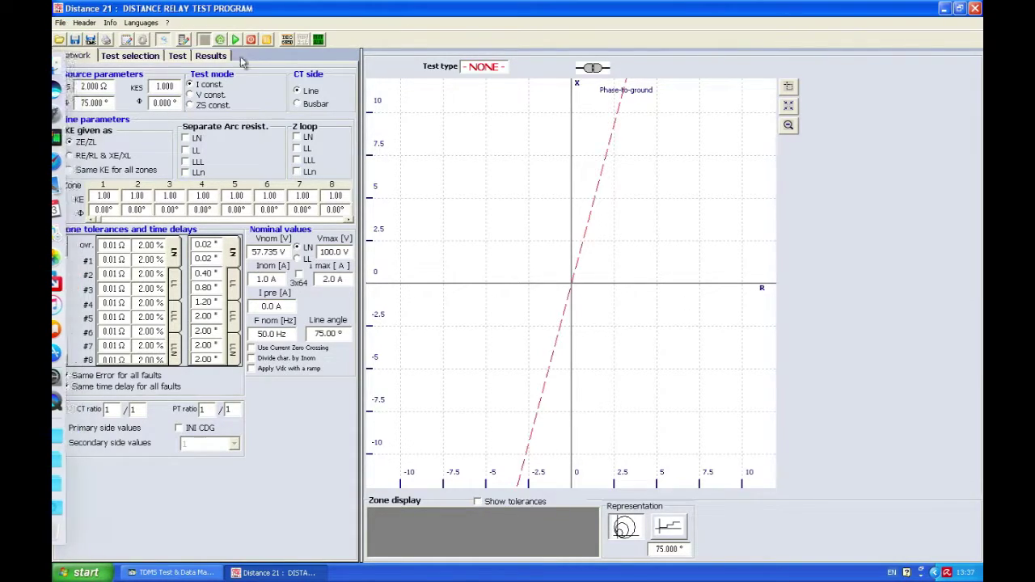
# - Load 21_longline_-_100km CORRECT_FULL from the Protecta RIO files folder, accepting the missing characteristic
pyautogui.click(63, 24)
pyautogui.click(74, 44)
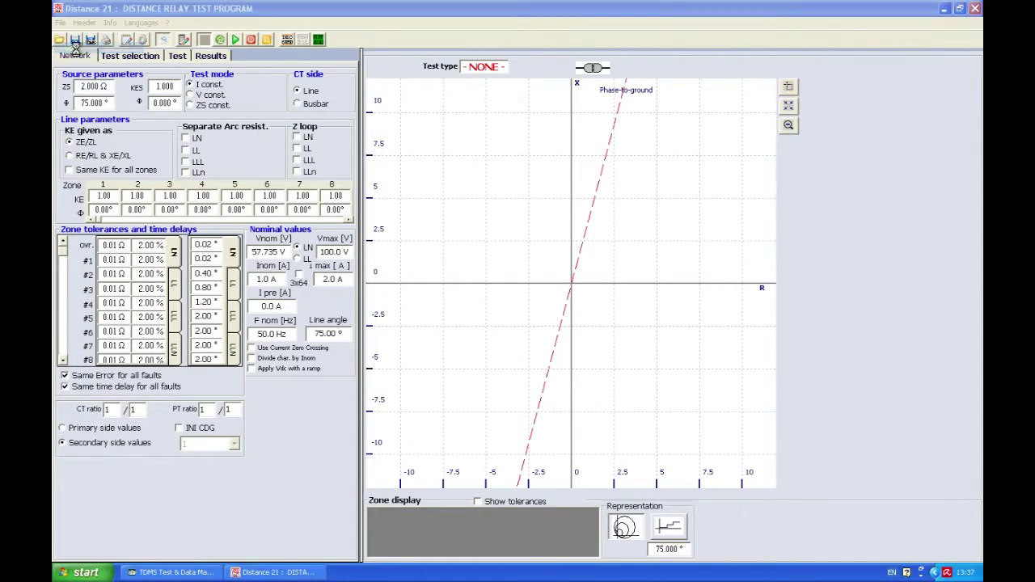
pyautogui.doubleClick(481, 154)
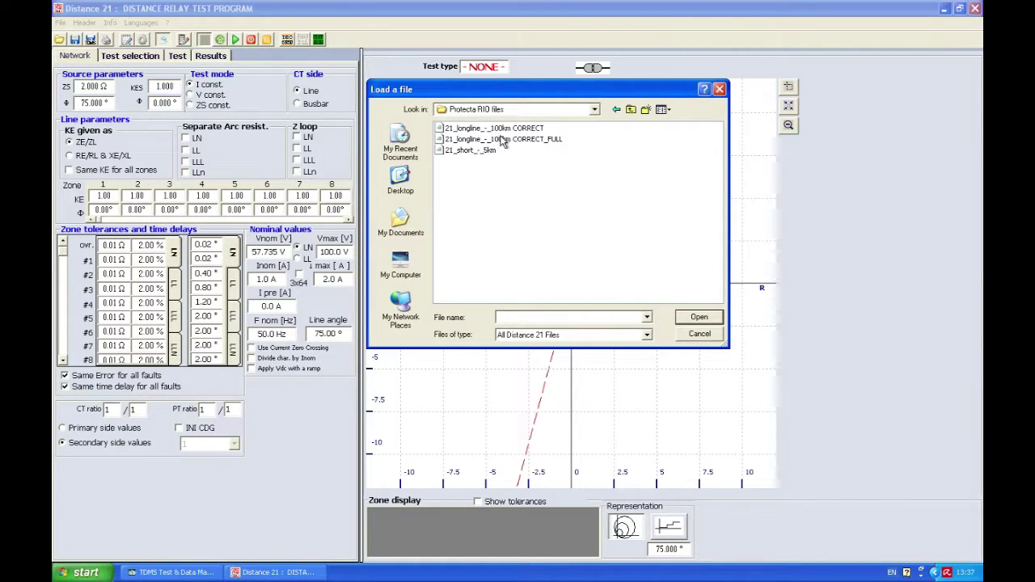
pyautogui.click(501, 139)
pyautogui.click(694, 314)
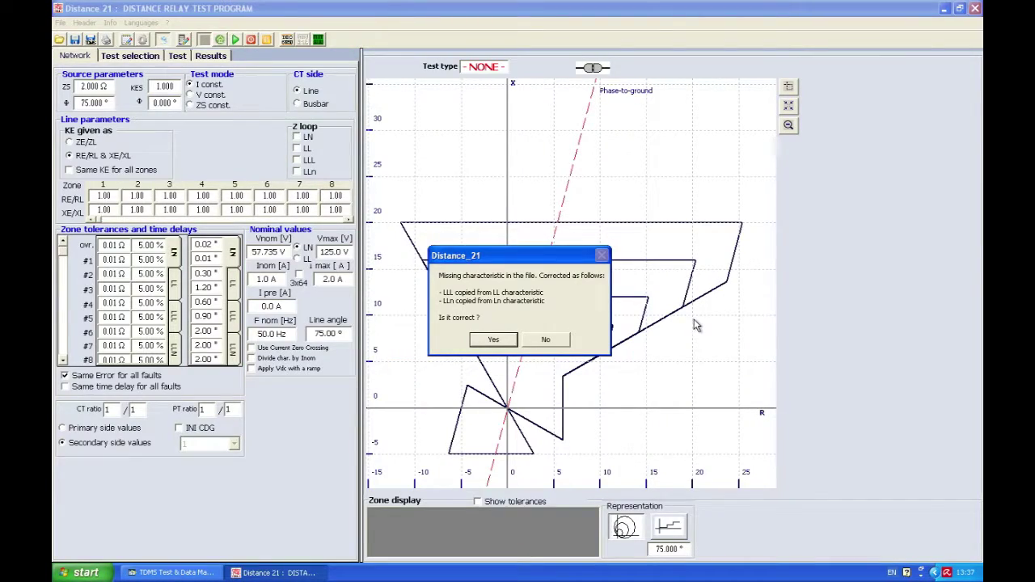
pyautogui.click(495, 339)
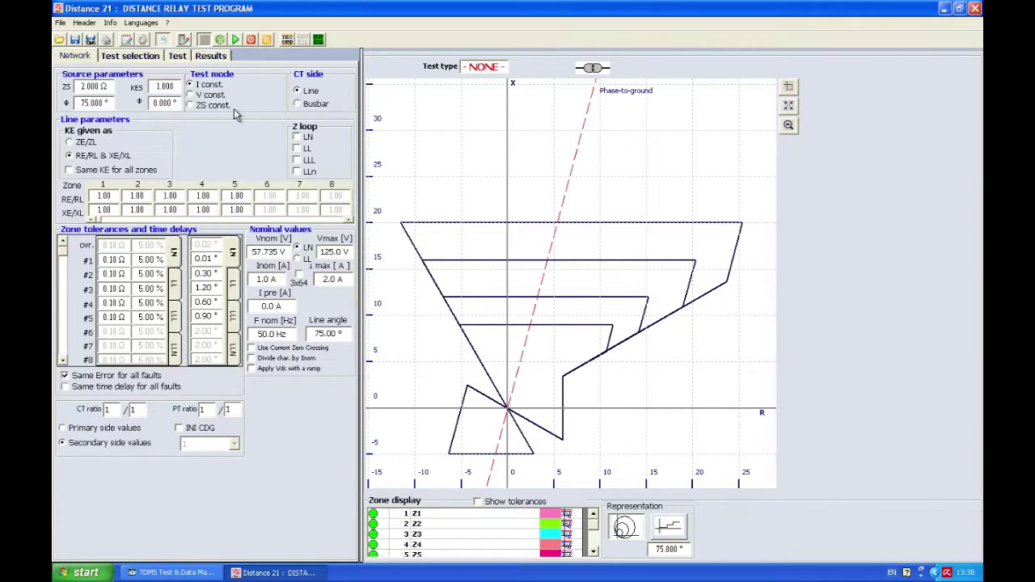
# - Choose the Sequence test type and accept the generated prefault values
pyautogui.click(131, 58)
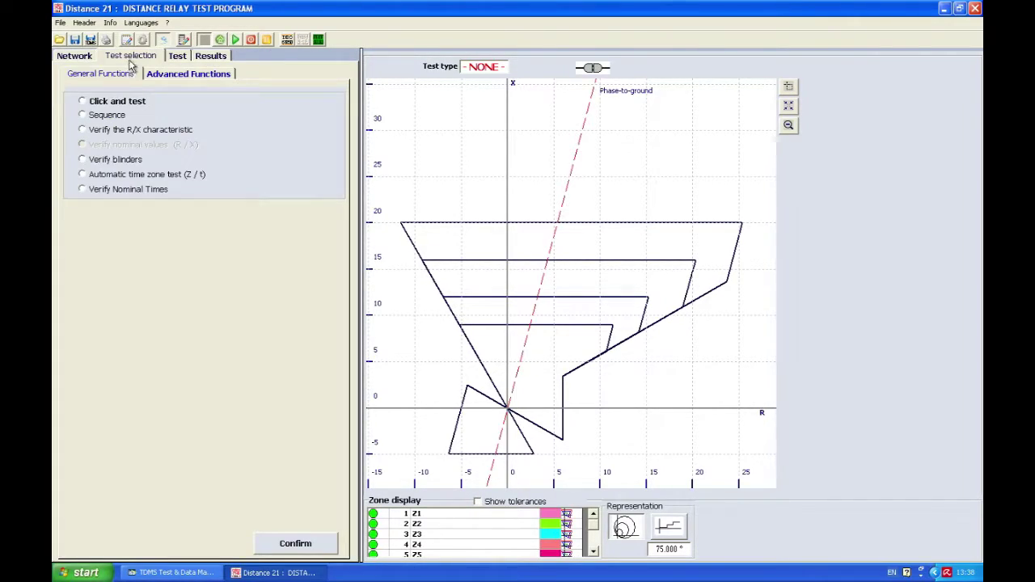
pyautogui.click(112, 118)
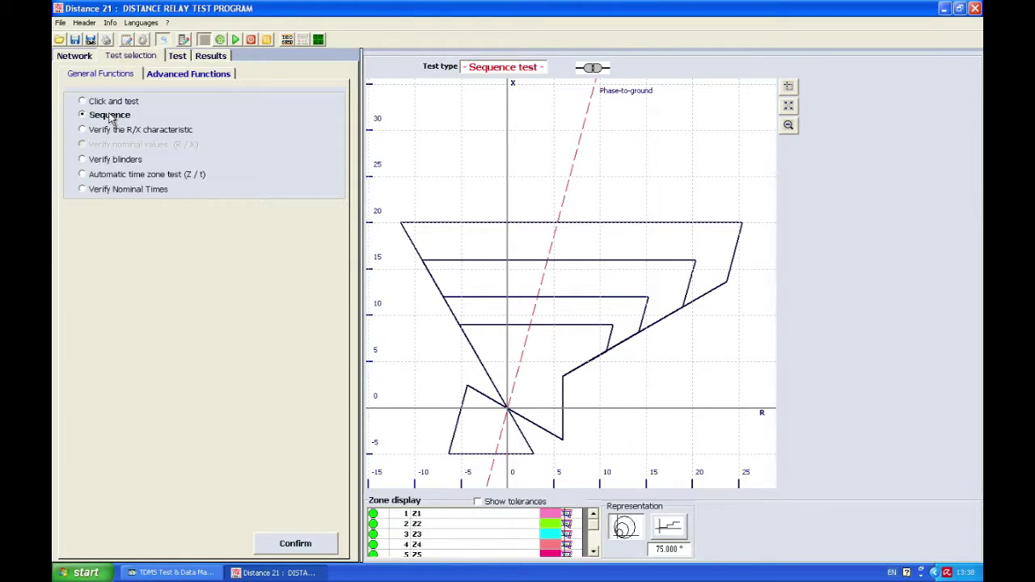
pyautogui.click(315, 543)
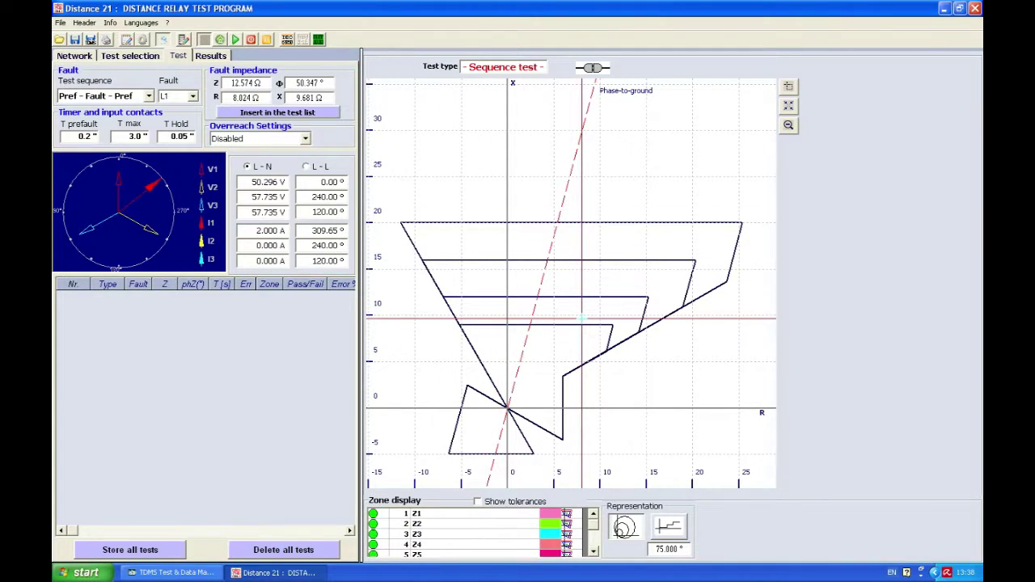
pyautogui.click(539, 362)
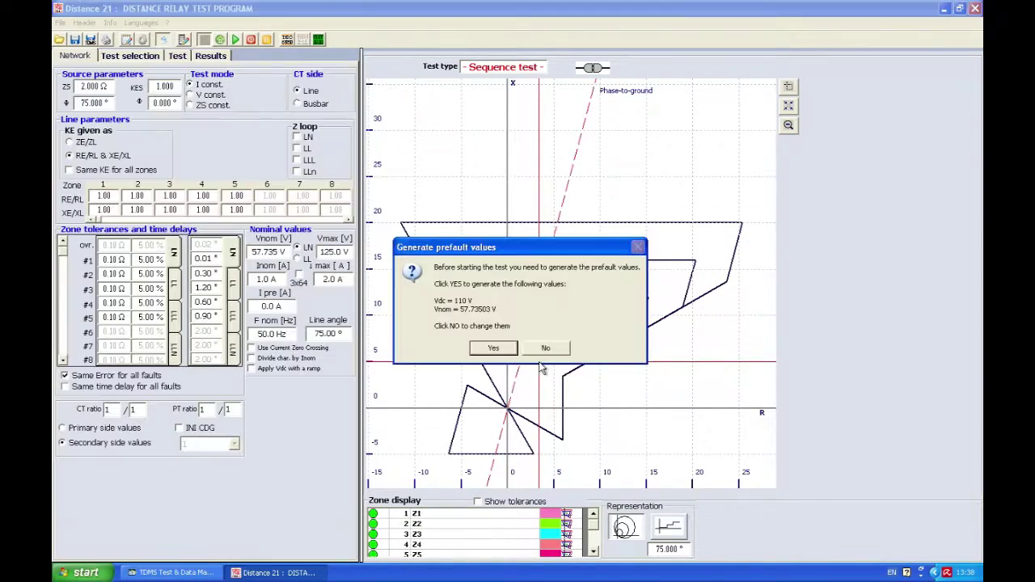
pyautogui.click(493, 349)
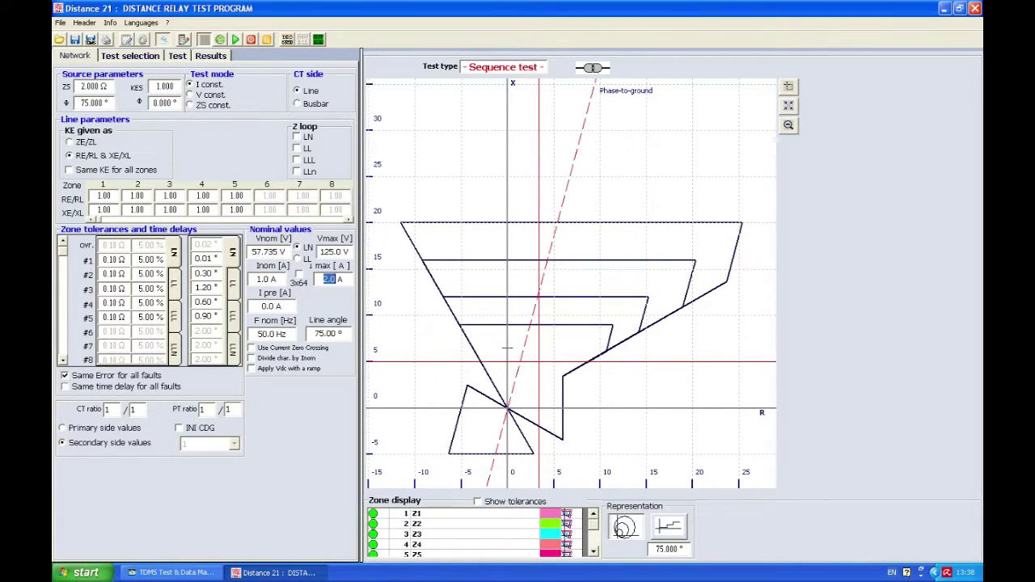
# - Add six L1 shots: zones 1, 2, 4, 5, outside all zones, and reverse zone 3
pyautogui.click(565, 358)
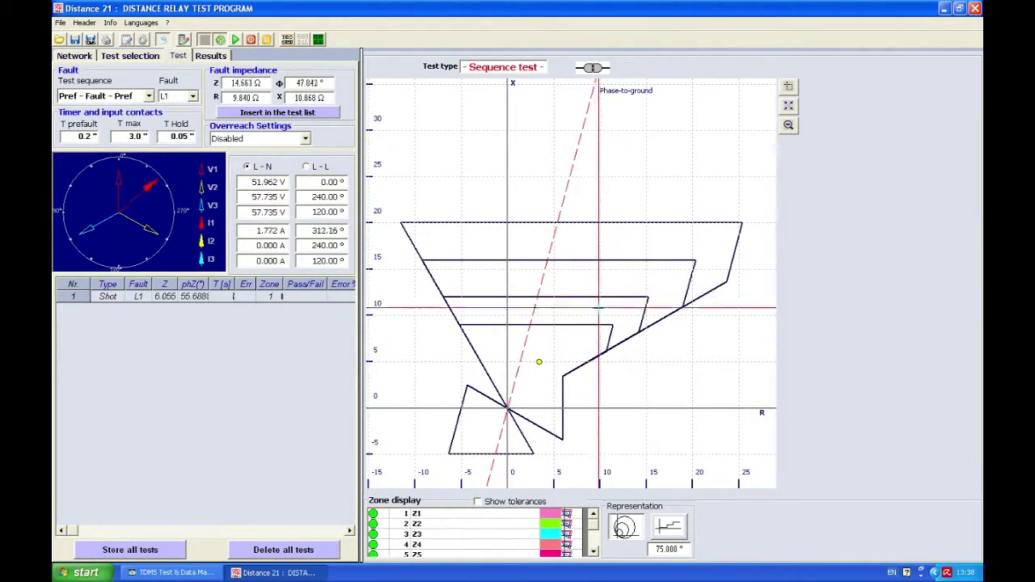
pyautogui.click(591, 299)
pyautogui.click(593, 287)
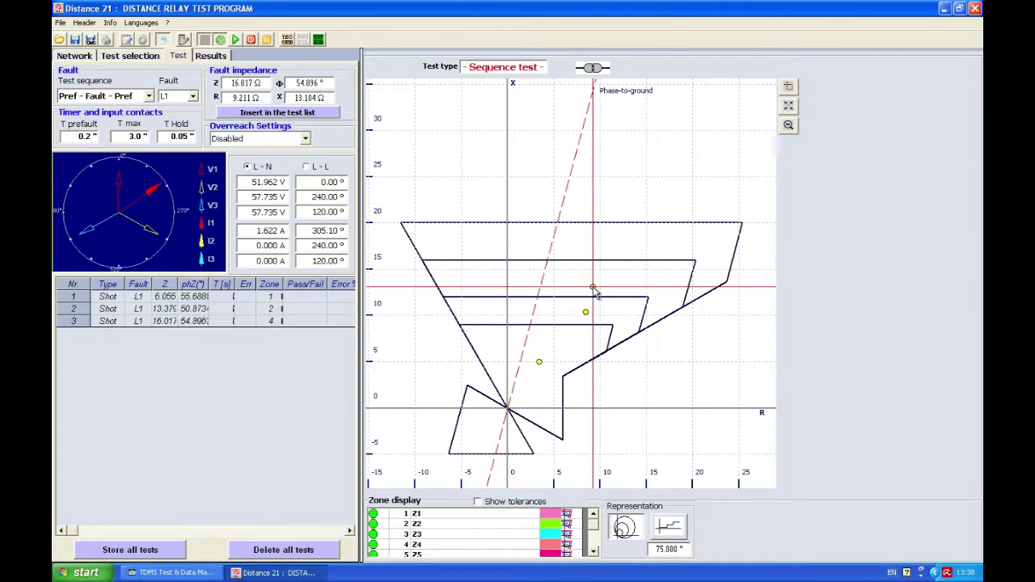
pyautogui.click(605, 236)
pyautogui.click(609, 189)
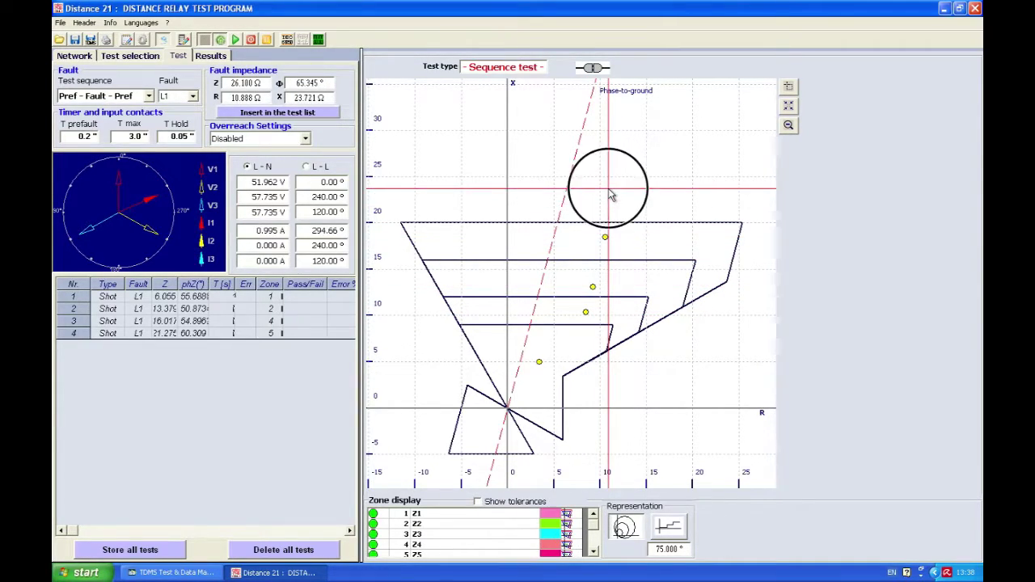
pyautogui.click(475, 441)
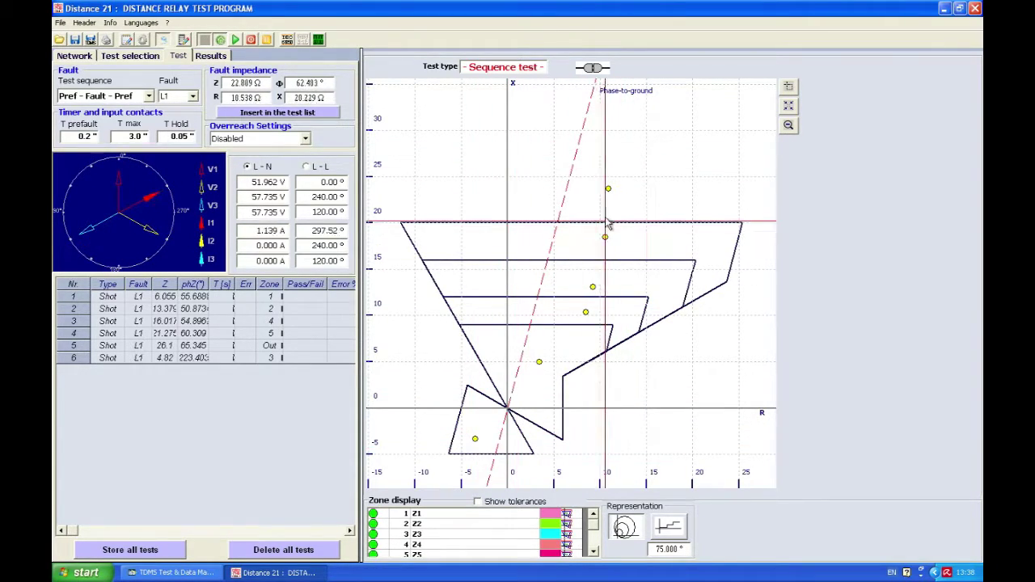
# - Switch the fault type to L12 and add the same six shots across the zones
pyautogui.click(194, 97)
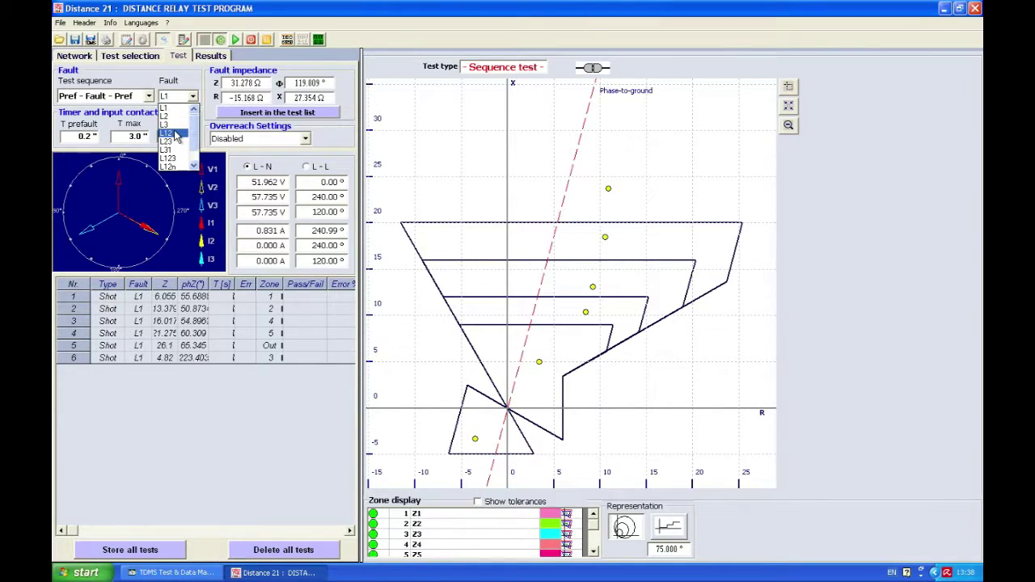
pyautogui.click(177, 134)
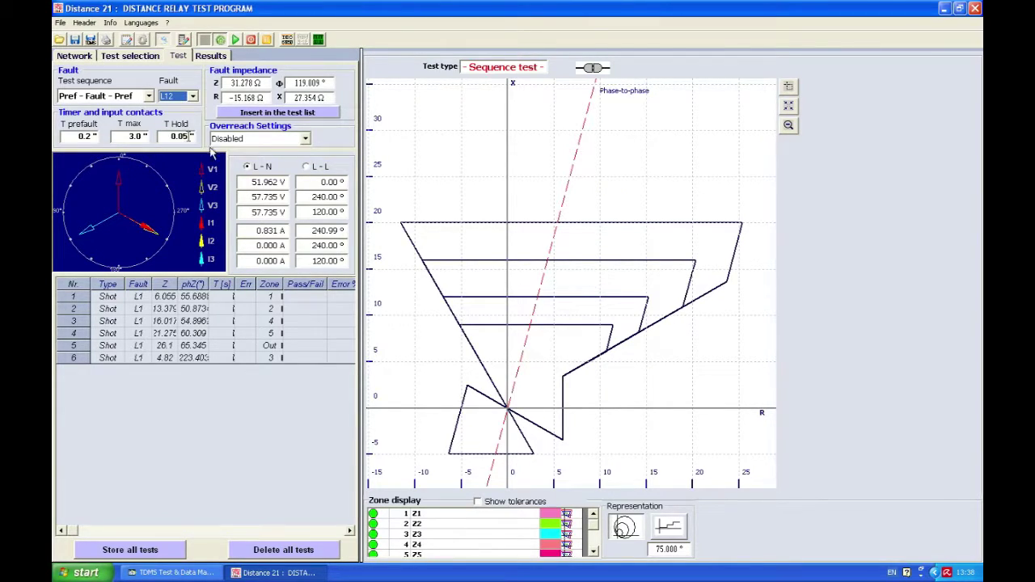
pyautogui.click(553, 357)
pyautogui.click(574, 310)
pyautogui.click(599, 270)
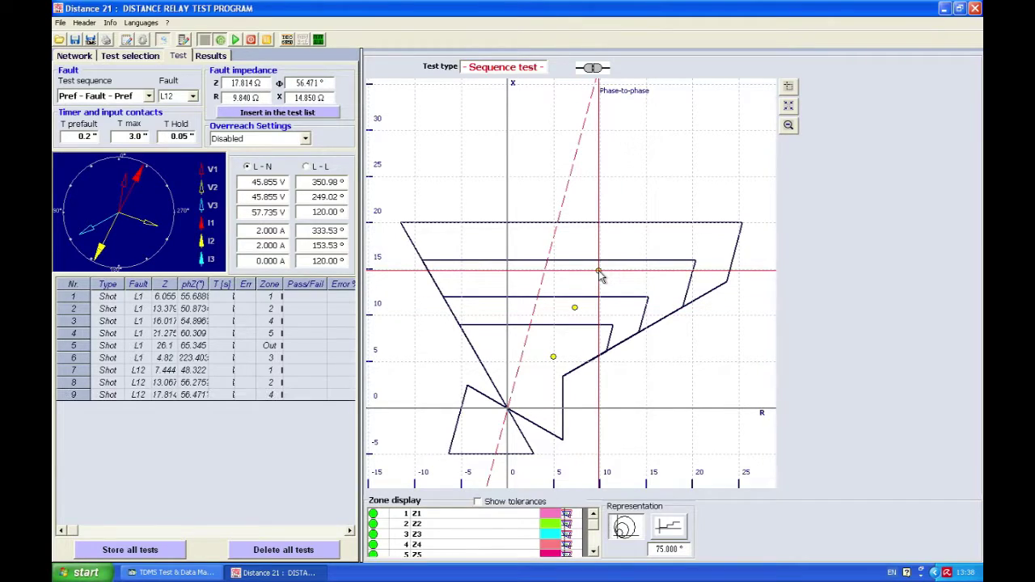
pyautogui.click(607, 242)
pyautogui.click(607, 194)
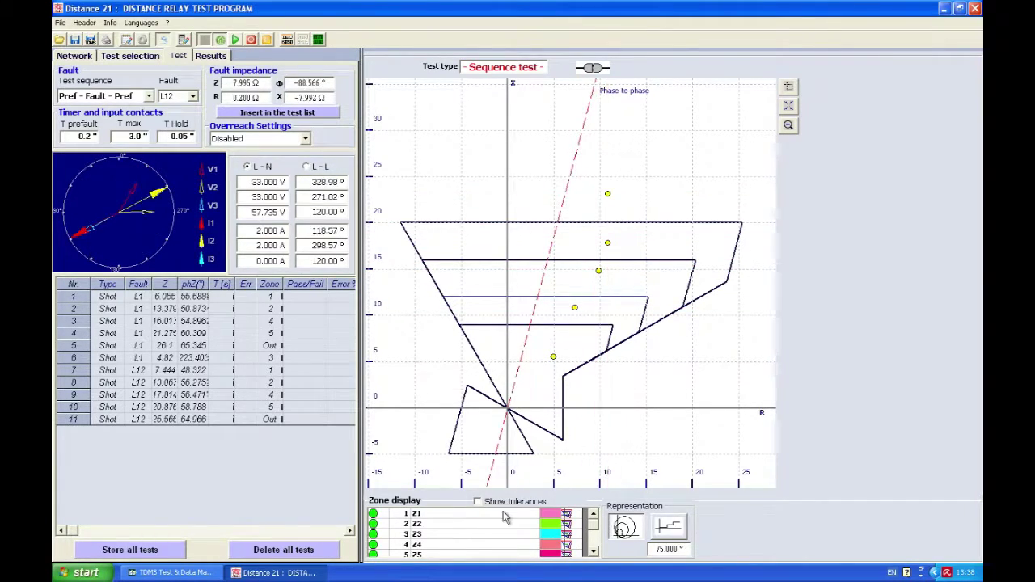
pyautogui.click(479, 441)
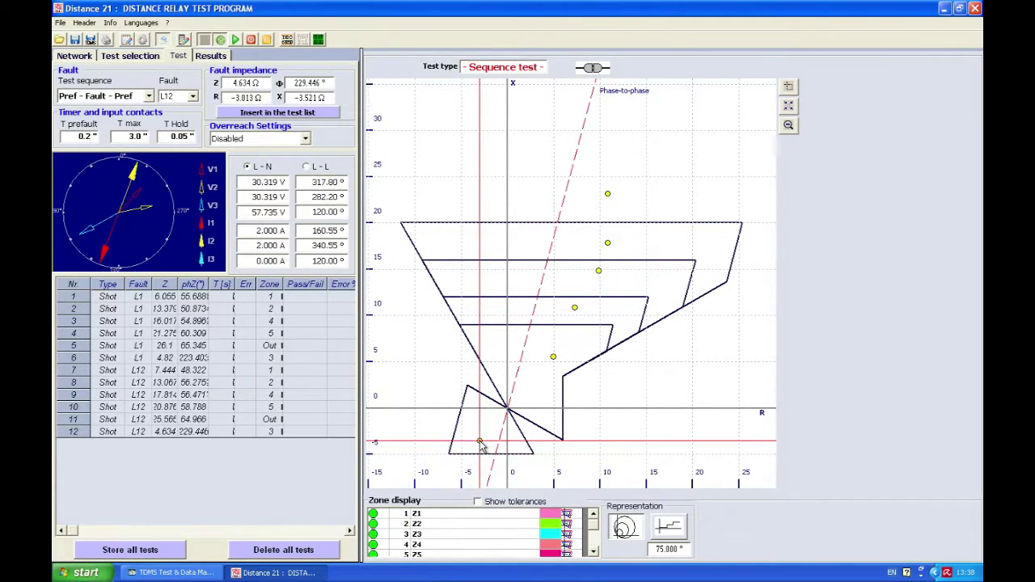
# - Switch the fault type to L123 and add the same six shots across the zones
pyautogui.click(192, 97)
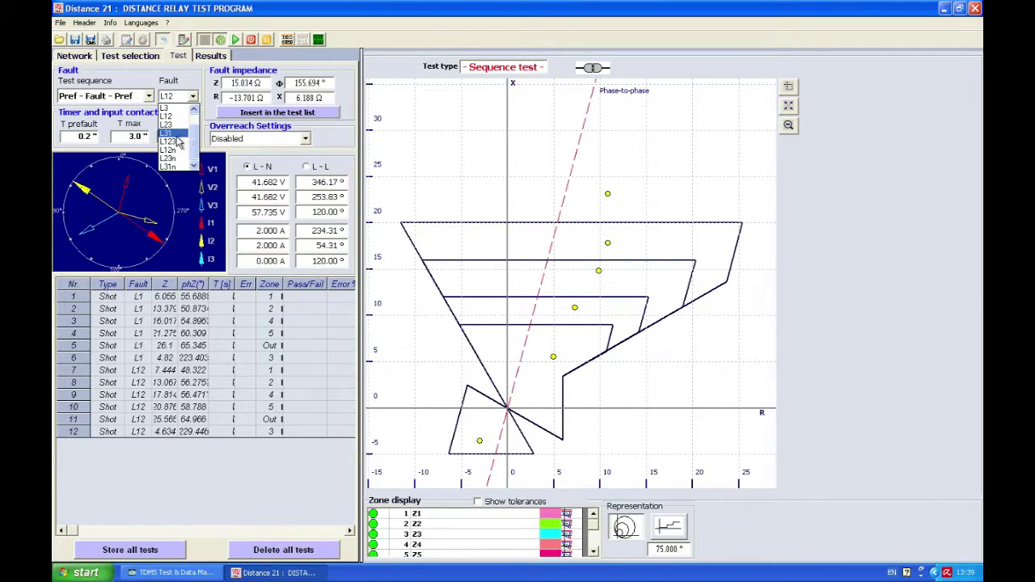
pyautogui.click(174, 138)
pyautogui.click(539, 362)
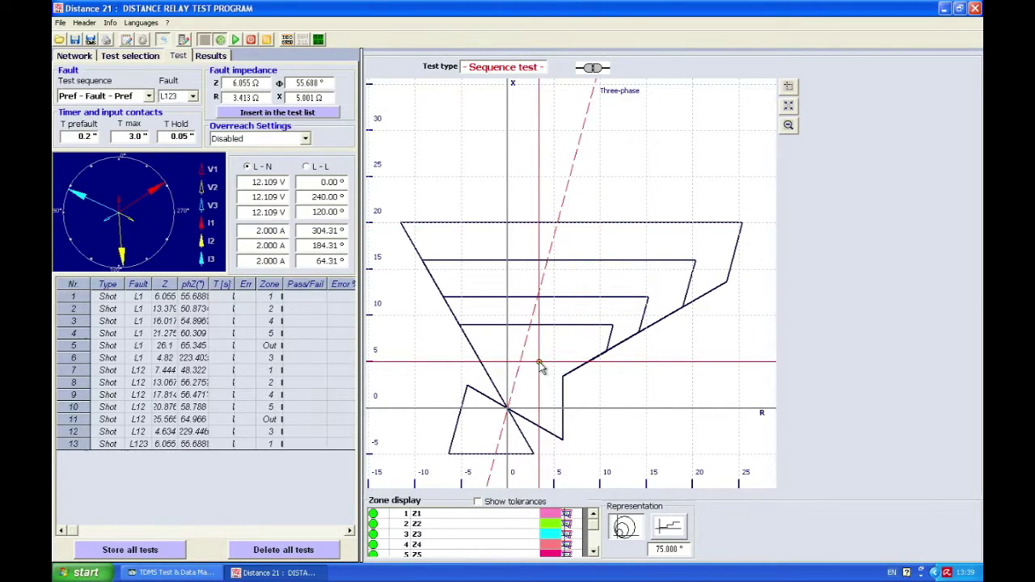
pyautogui.click(586, 305)
pyautogui.click(596, 284)
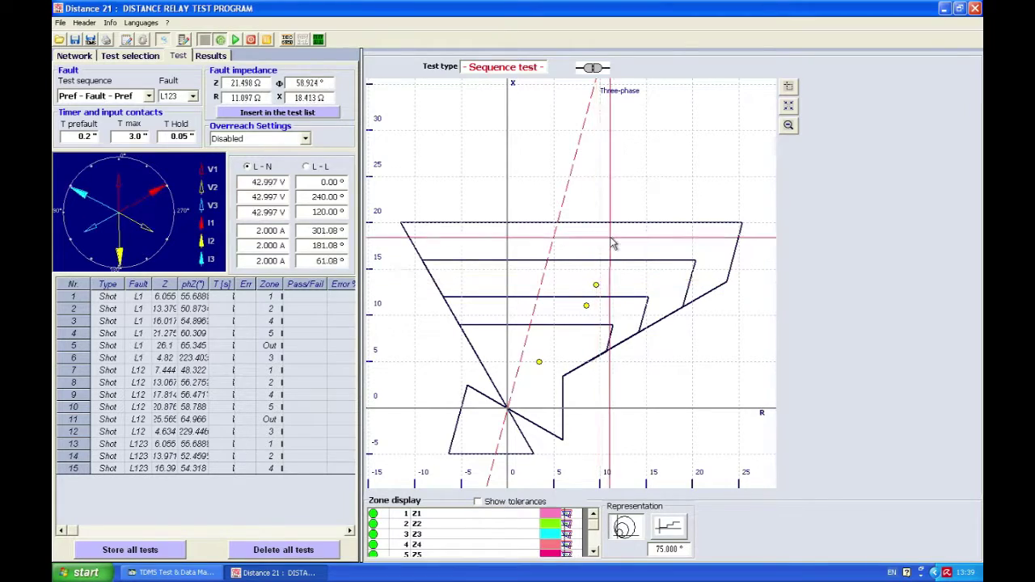
pyautogui.click(609, 239)
pyautogui.click(610, 200)
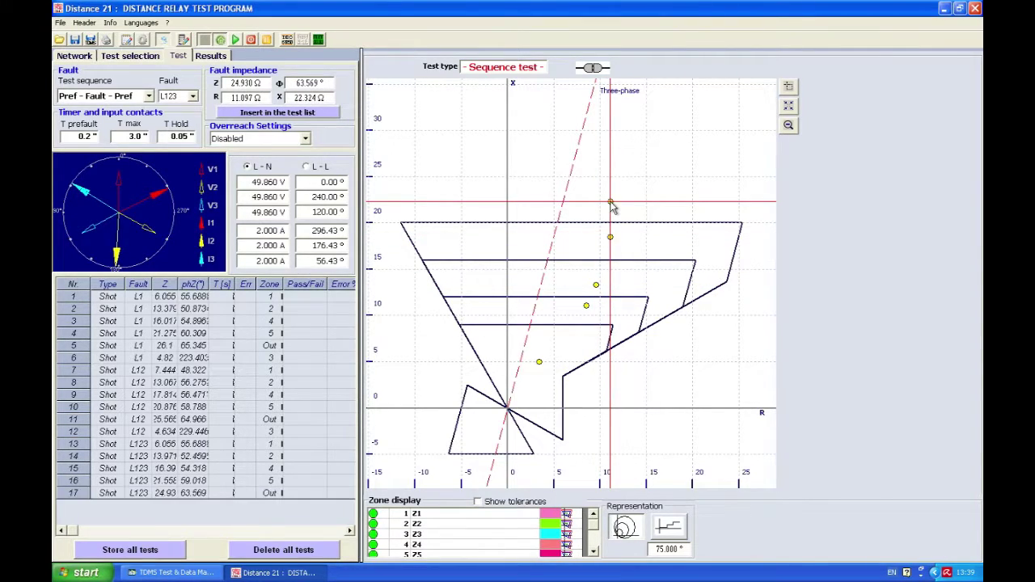
pyautogui.click(480, 434)
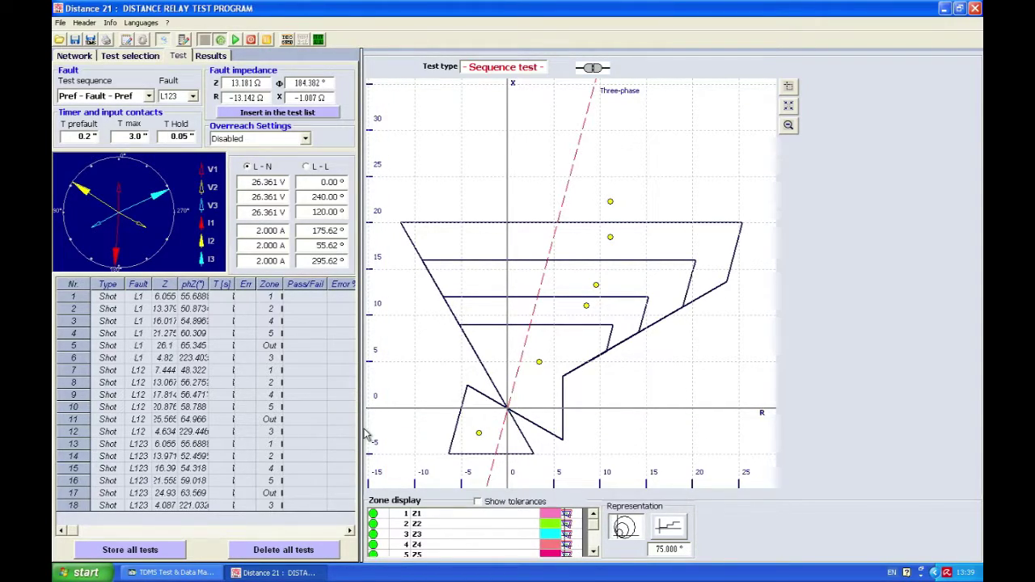
# - Start the 18-shot sequence test and let every shot run to completion
pyautogui.click(234, 44)
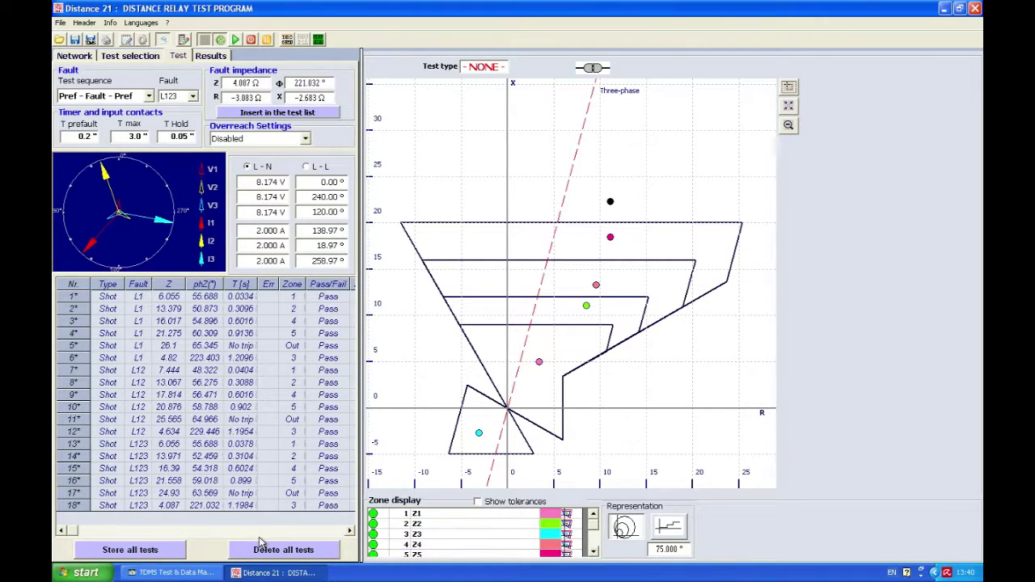
# - Repeat test shot 18 from the test list's Repeat Selected Tests action
pyautogui.rightClick(79, 505)
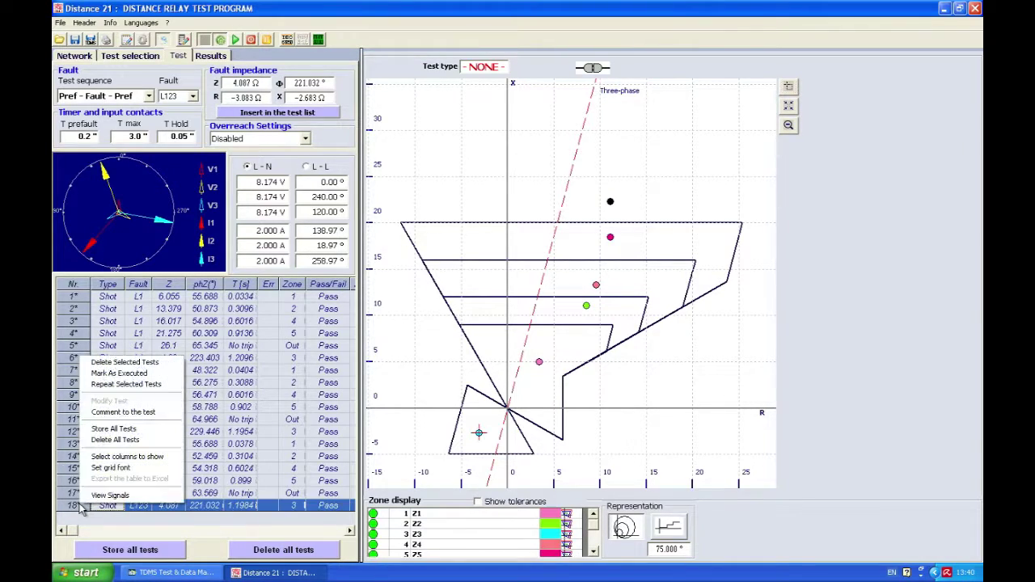
pyautogui.click(138, 385)
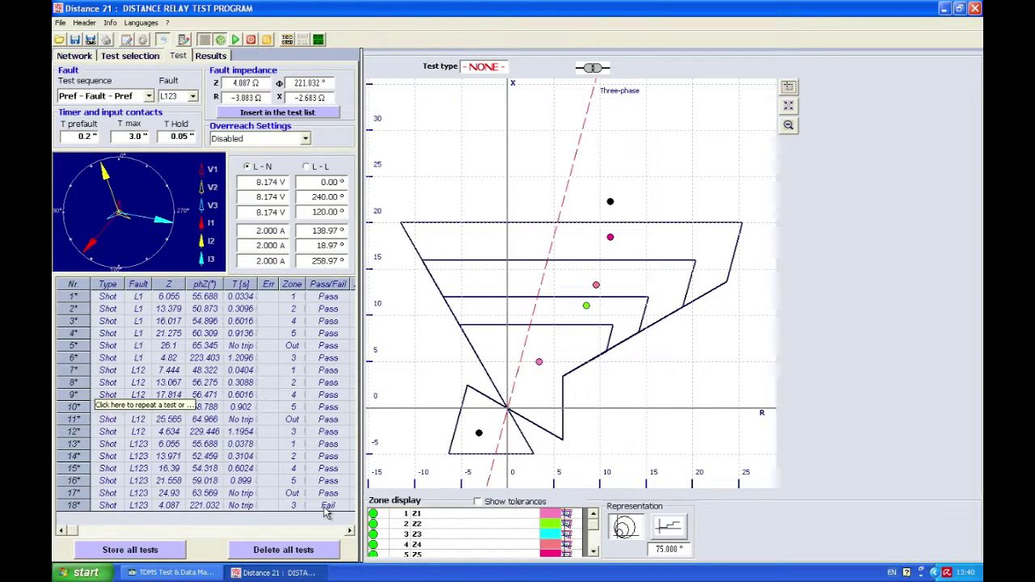
pyautogui.rightClick(77, 507)
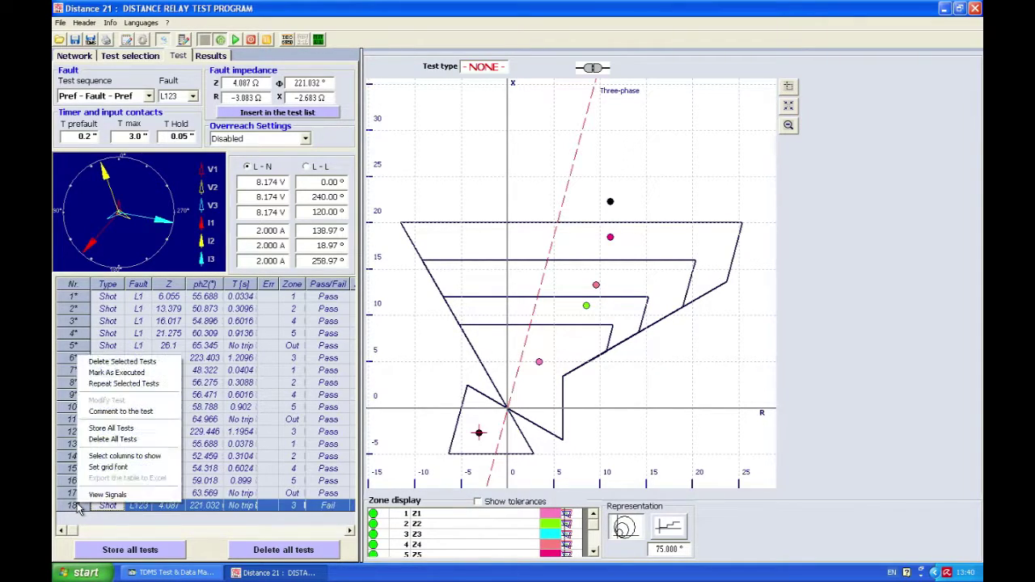
pyautogui.click(137, 384)
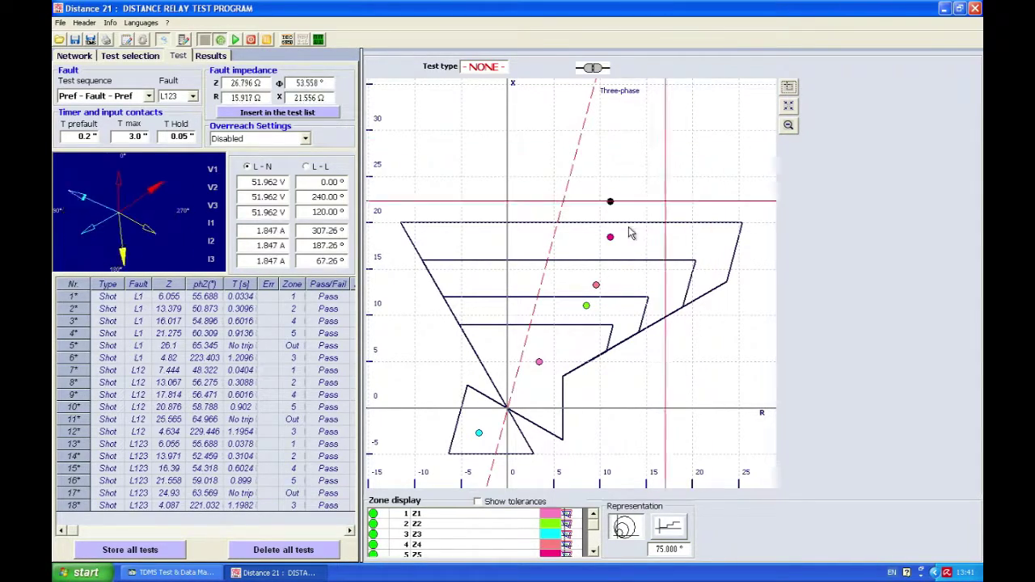
# - Repeat test shot 16 (L123, zone 5) from its point on the impedance plot
pyautogui.moveTo(608, 240)
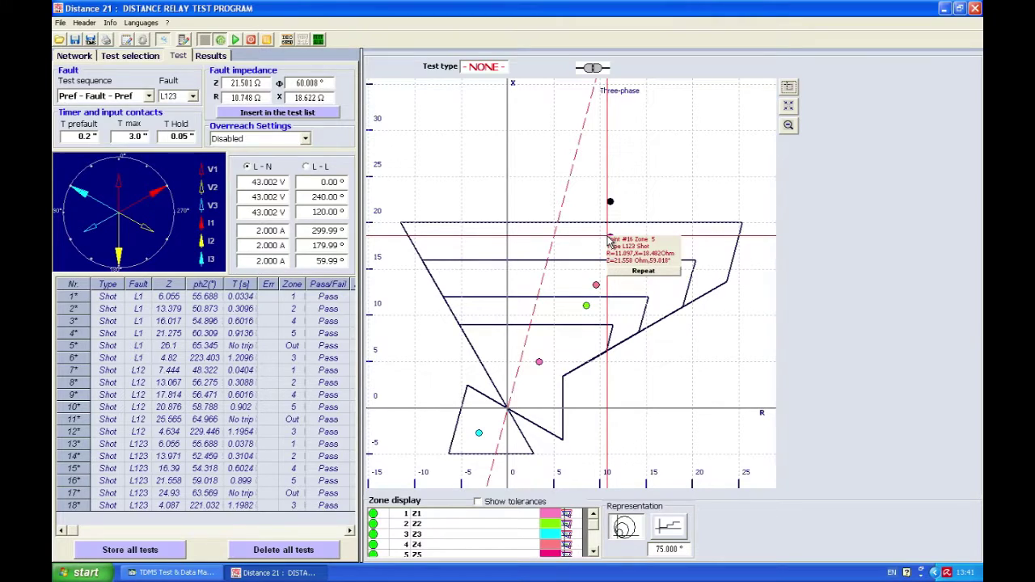
pyautogui.click(631, 272)
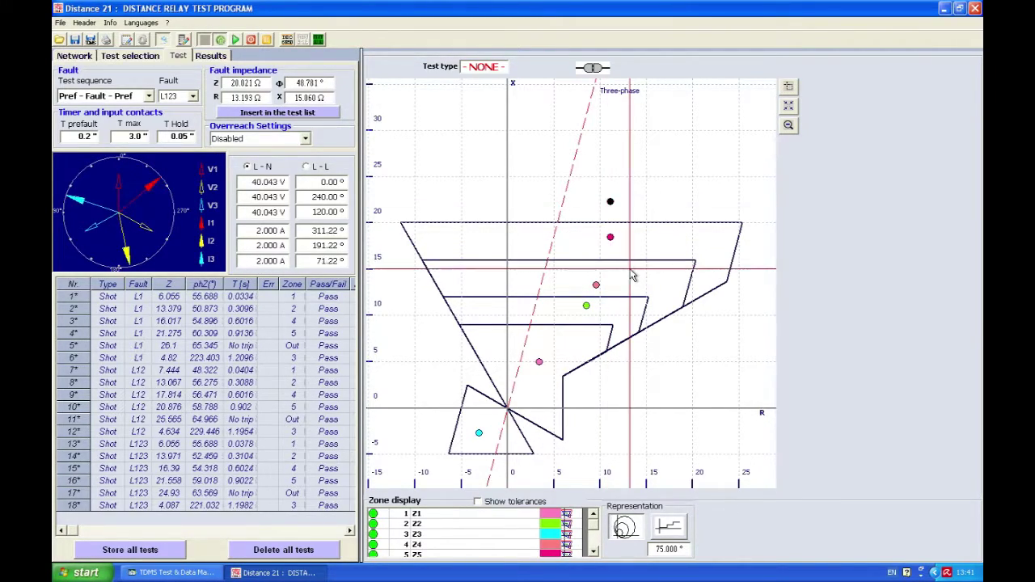
pyautogui.moveTo(632, 275)
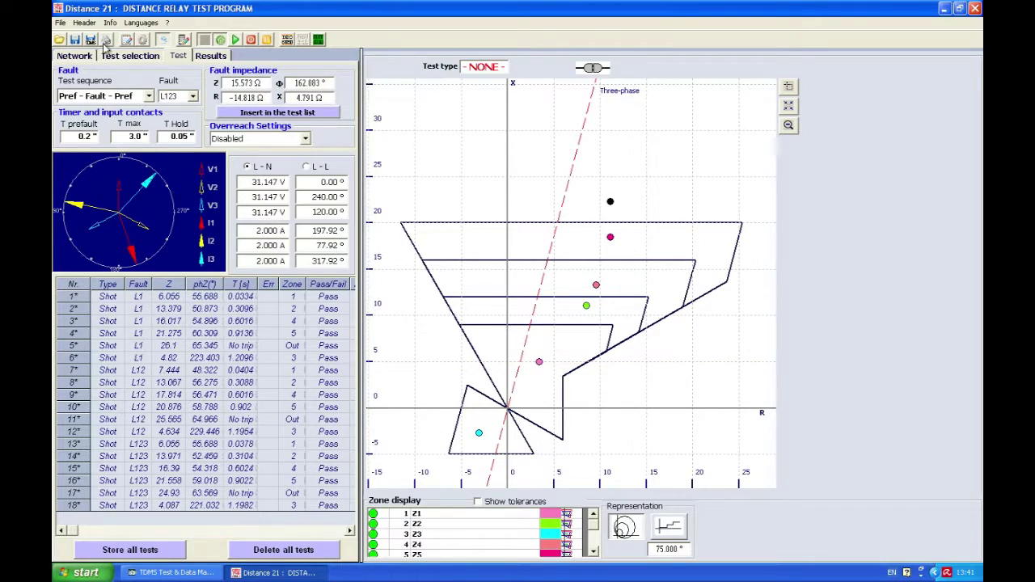
# - Add the note 'OK' to the test
pyautogui.click(61, 23)
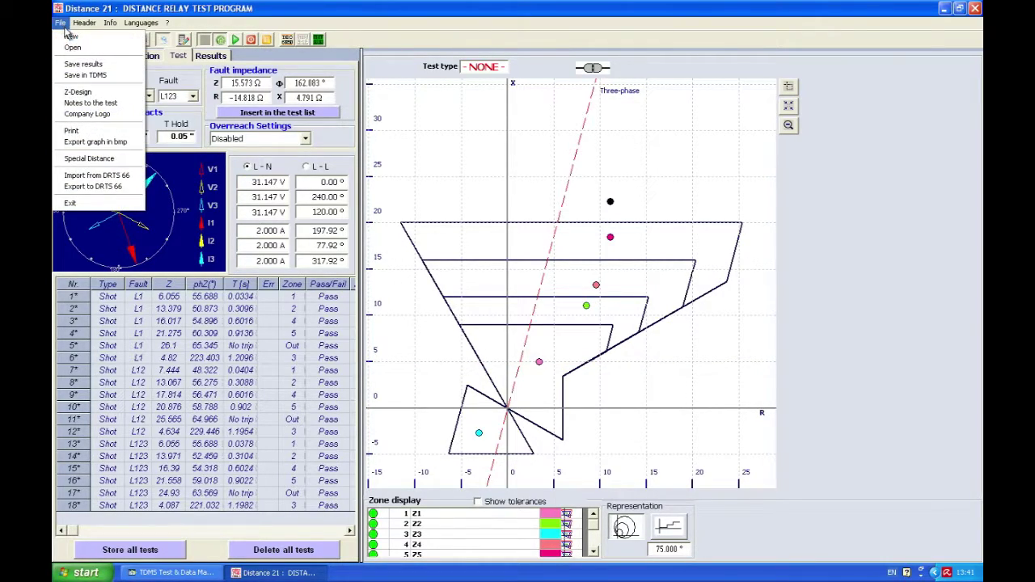
pyautogui.click(95, 104)
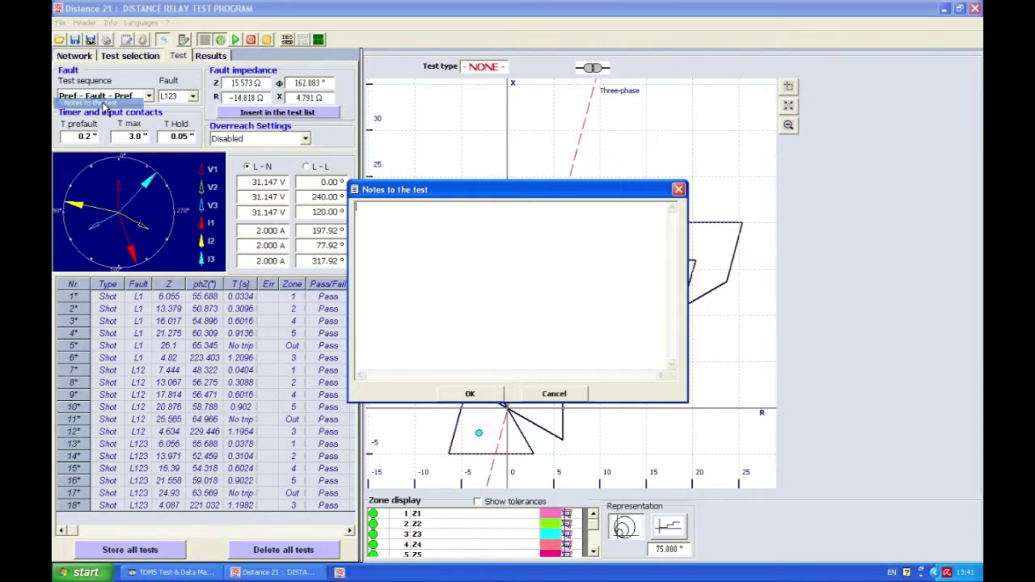
pyautogui.write('OK')
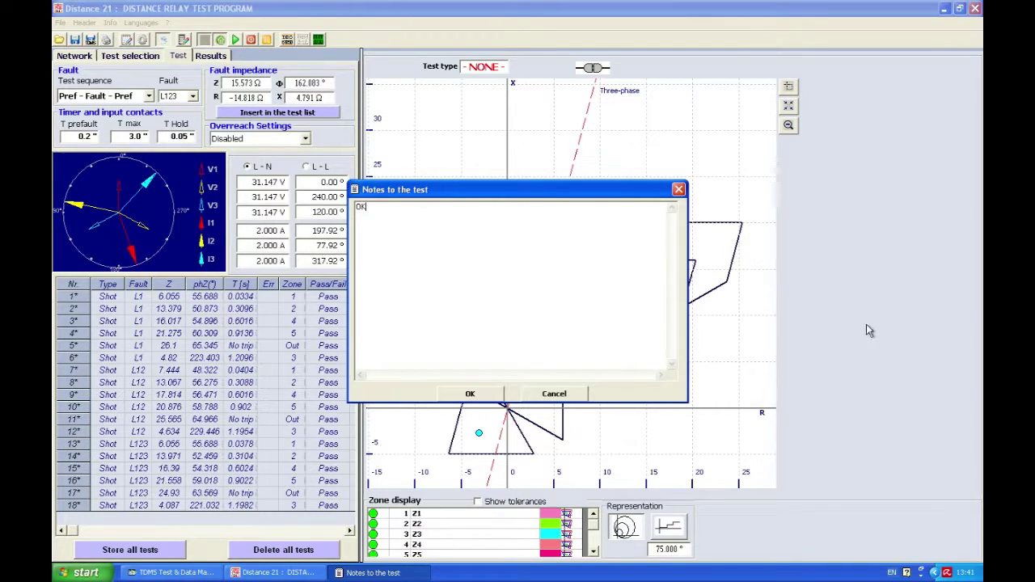
pyautogui.click(472, 397)
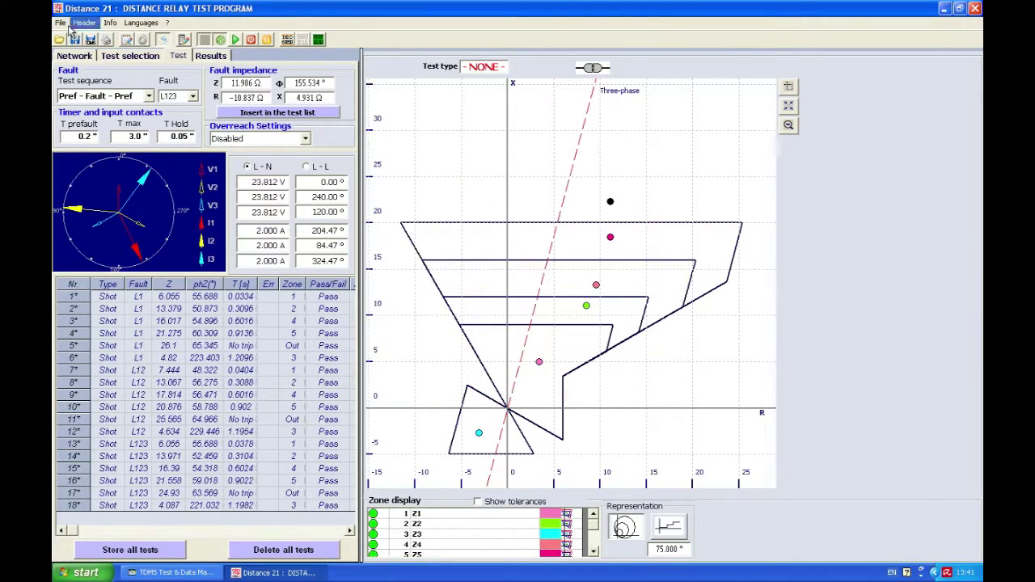
# - Choose the Terna logo as the company logo, browsing the LOGO folder as thumbnails
pyautogui.click(61, 23)
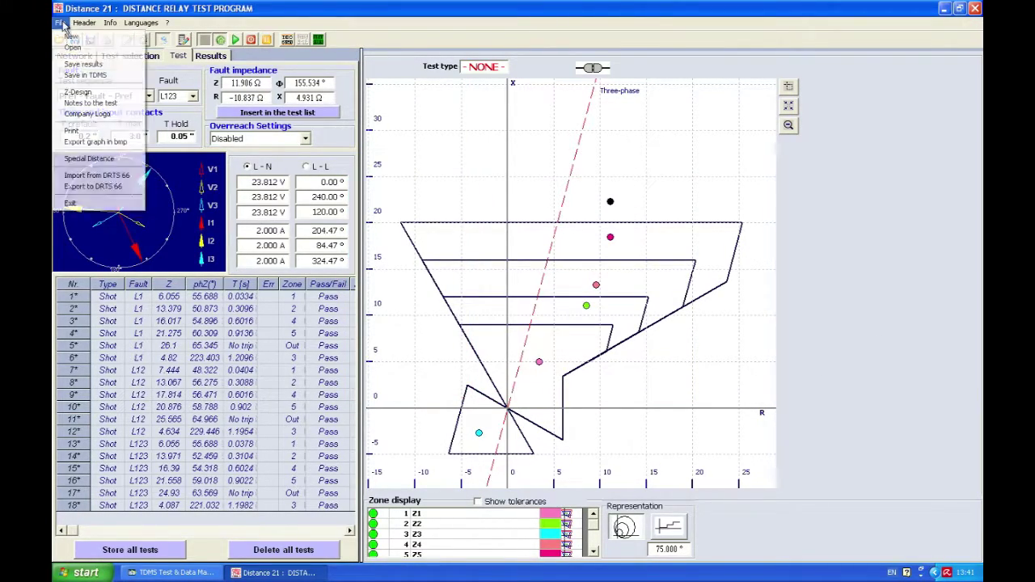
pyautogui.click(90, 114)
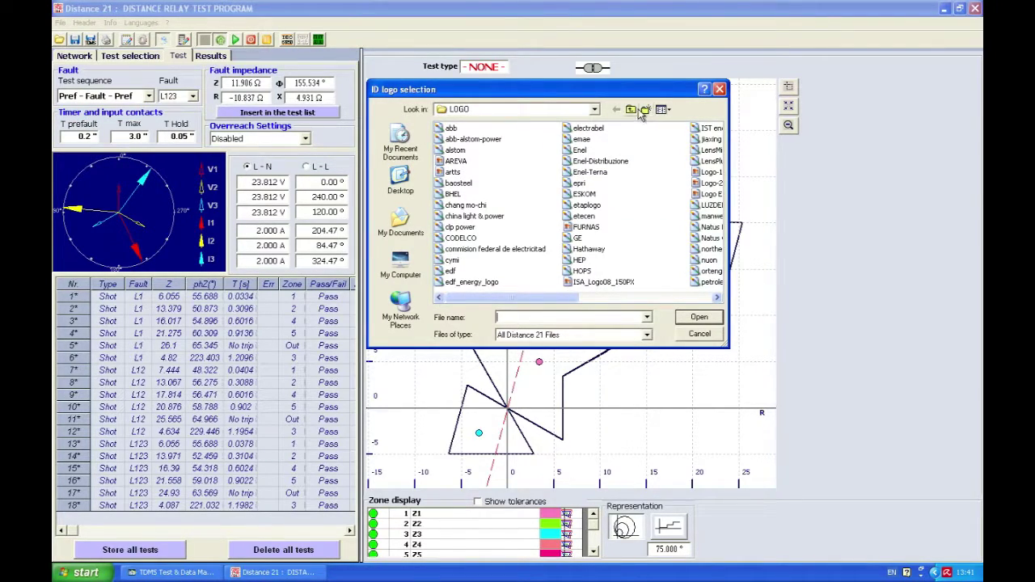
pyautogui.click(662, 110)
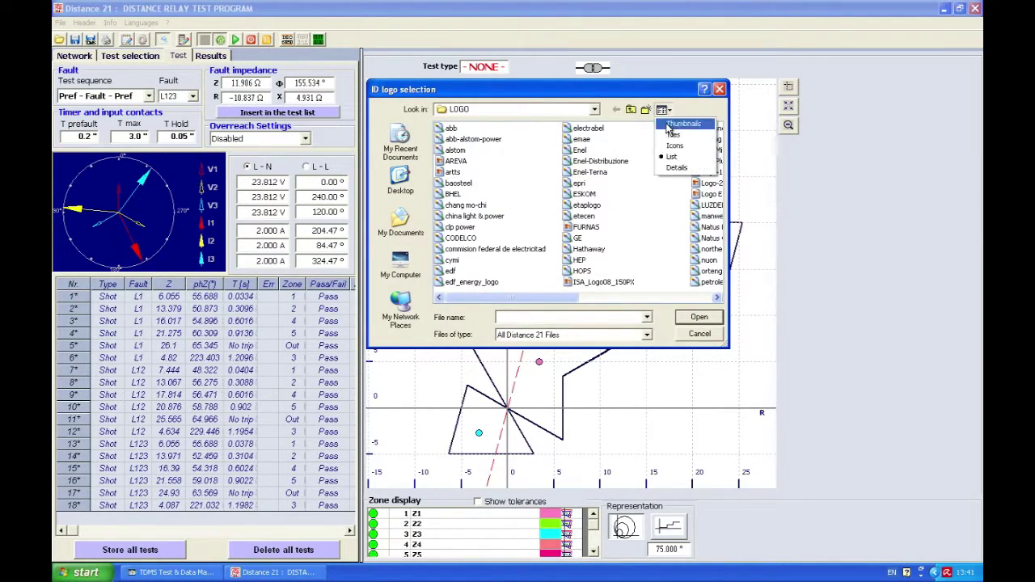
pyautogui.click(677, 125)
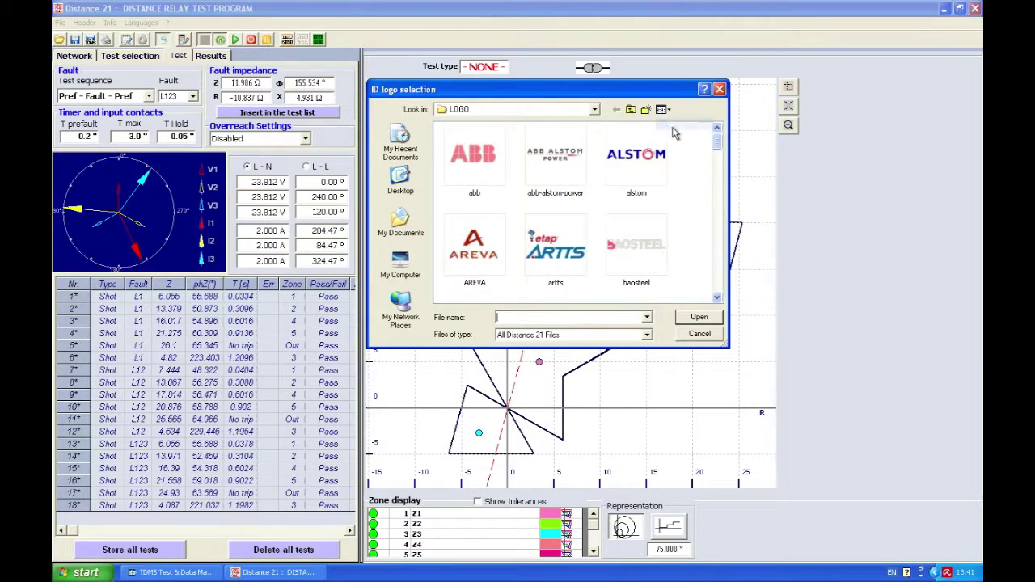
pyautogui.click(717, 297)
pyautogui.click(716, 297)
pyautogui.click(717, 297)
pyautogui.click(716, 297)
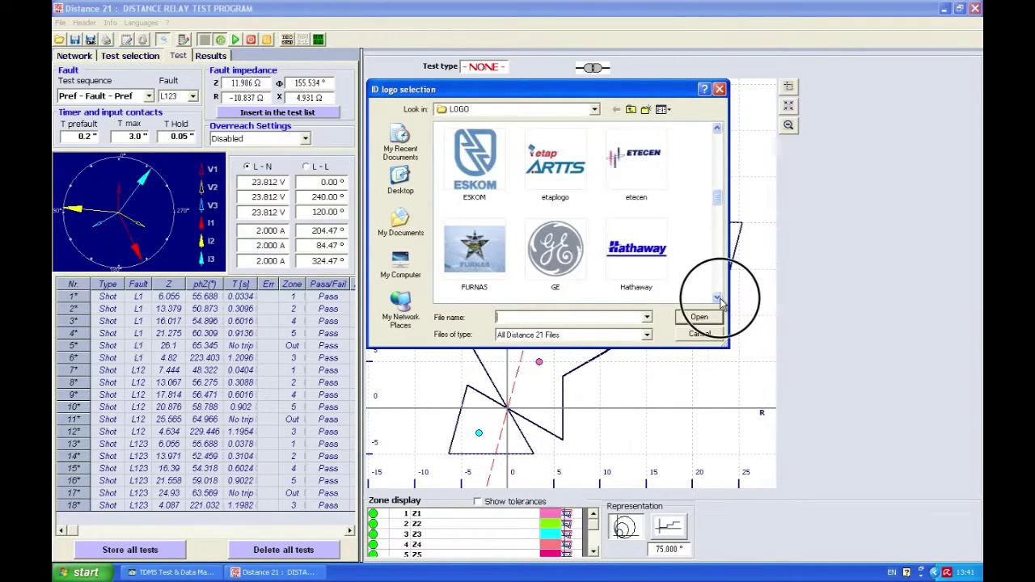
pyautogui.click(717, 297)
pyautogui.click(717, 298)
pyautogui.click(716, 297)
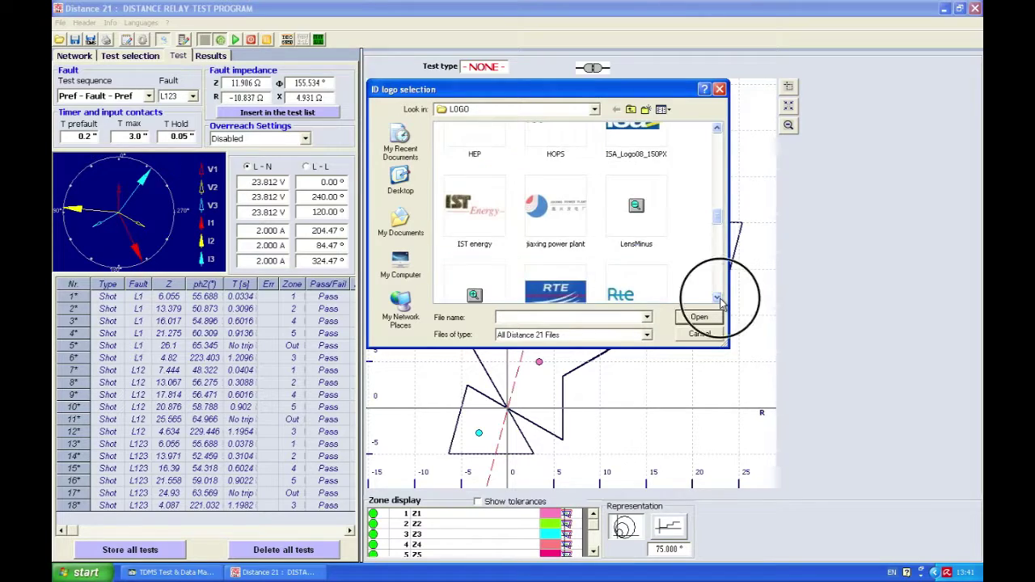
pyautogui.click(716, 297)
pyautogui.click(717, 298)
pyautogui.click(717, 298)
pyautogui.click(716, 298)
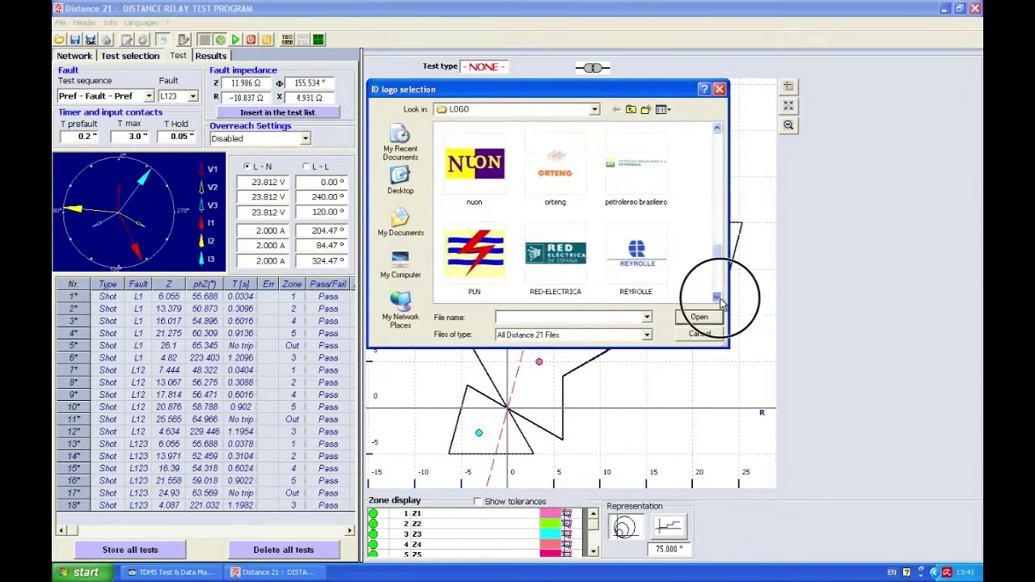
pyautogui.click(716, 297)
pyautogui.click(717, 298)
pyautogui.click(716, 298)
pyautogui.click(716, 298)
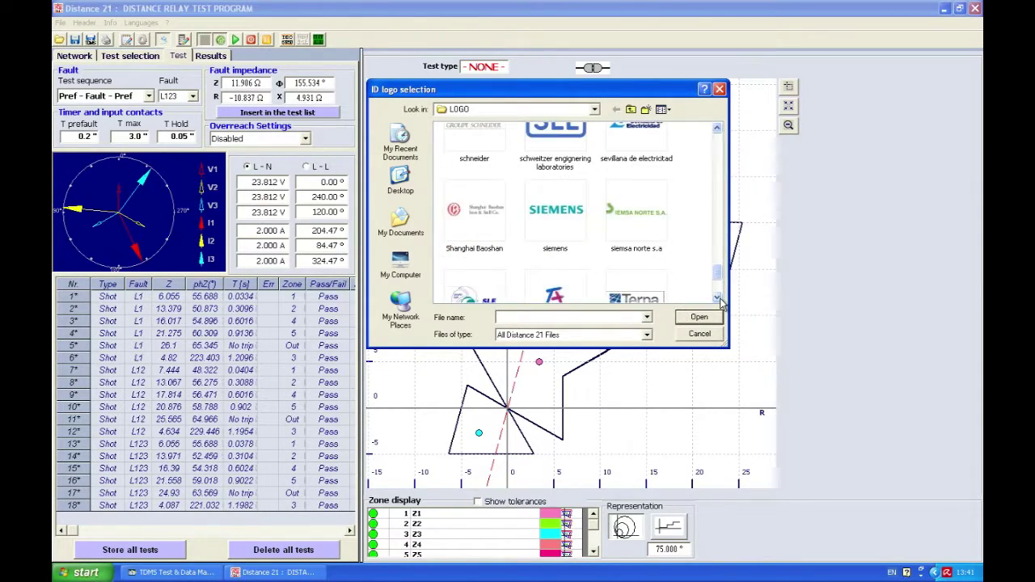
pyautogui.click(716, 298)
pyautogui.click(636, 255)
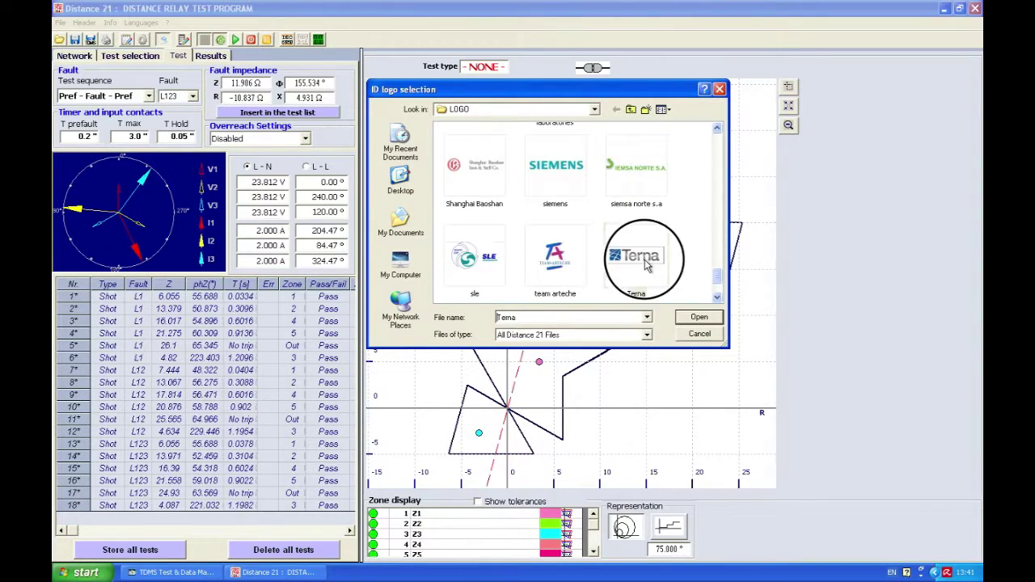
# - Confirm the Terna logo and store all 18 tests into the result table before printing
pyautogui.click(699, 317)
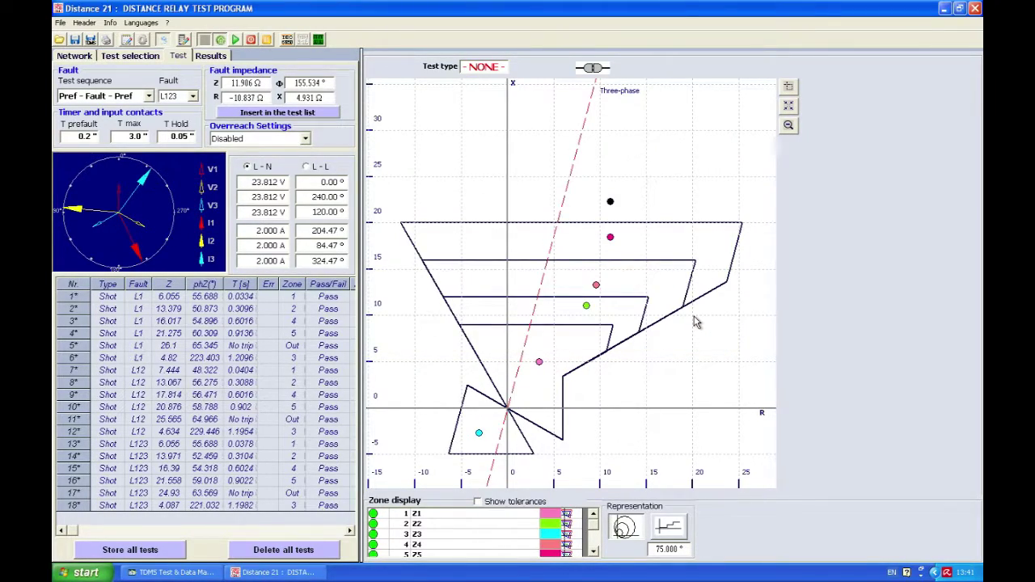
pyautogui.click(62, 23)
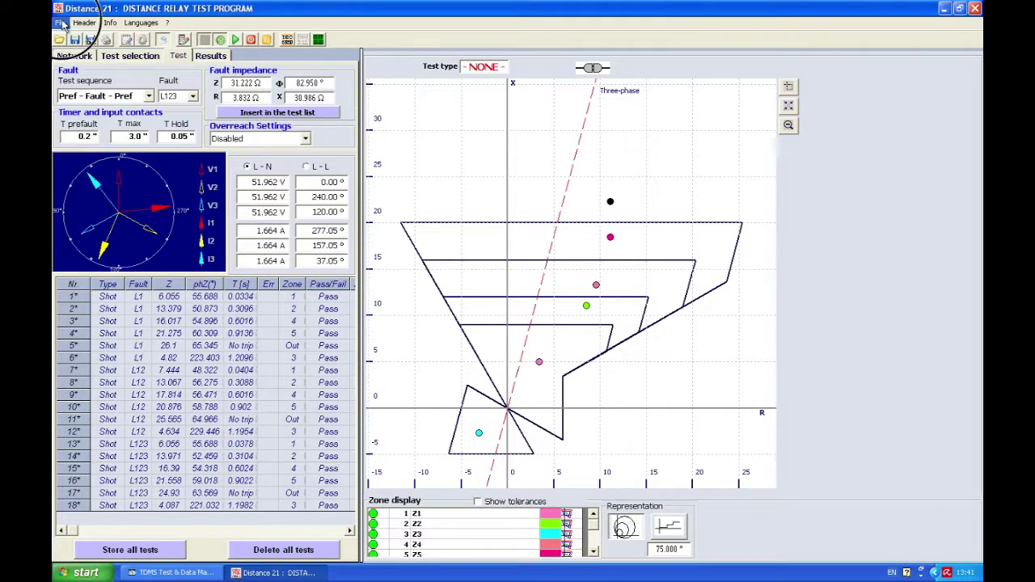
pyautogui.click(81, 133)
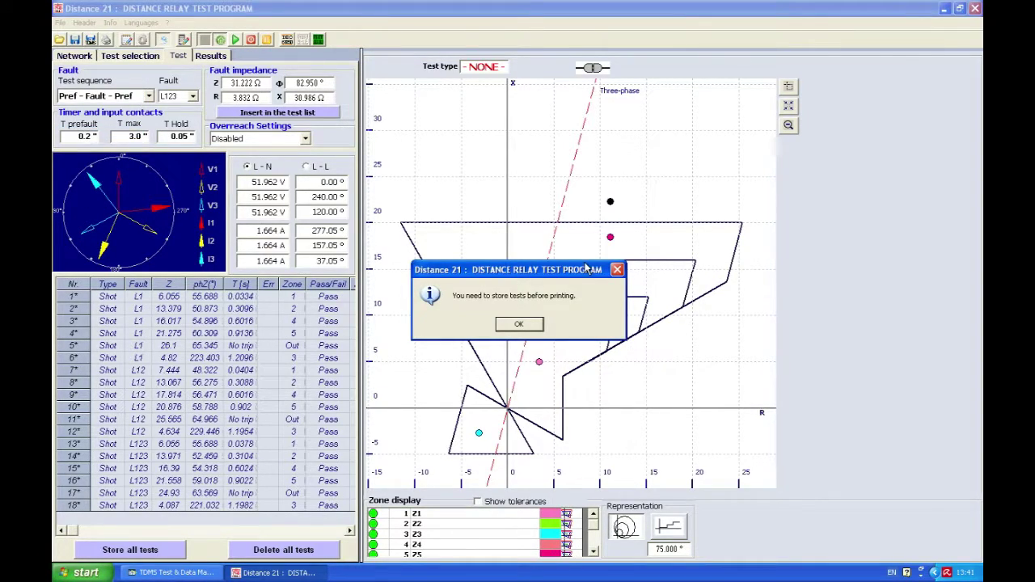
pyautogui.click(519, 324)
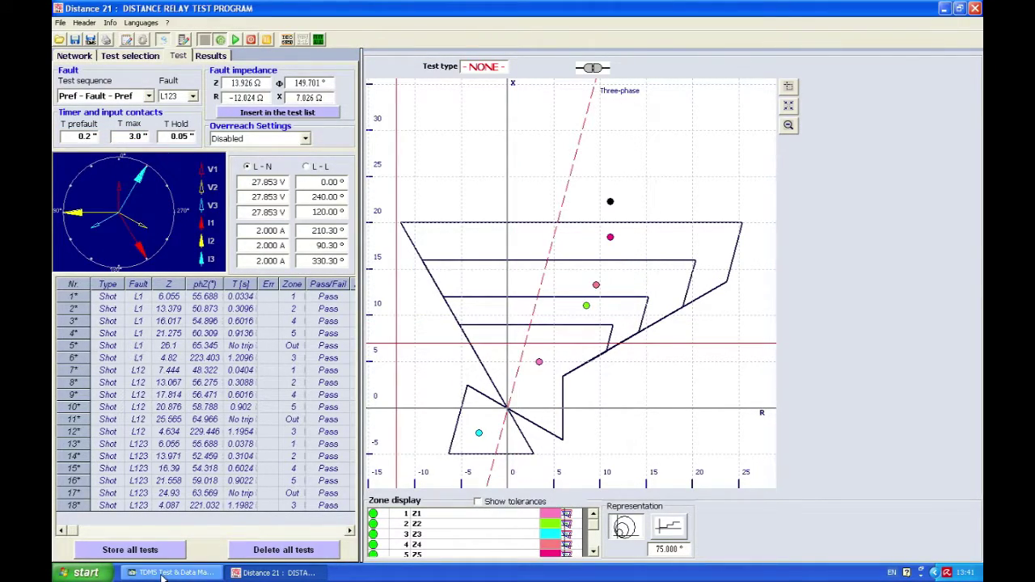
pyautogui.click(143, 553)
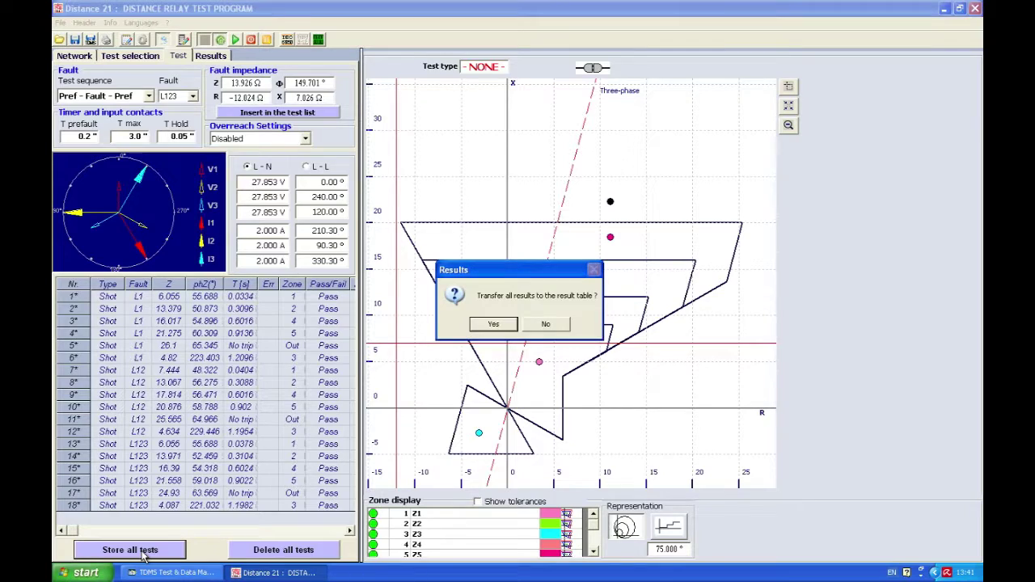
pyautogui.click(503, 323)
pyautogui.click(59, 23)
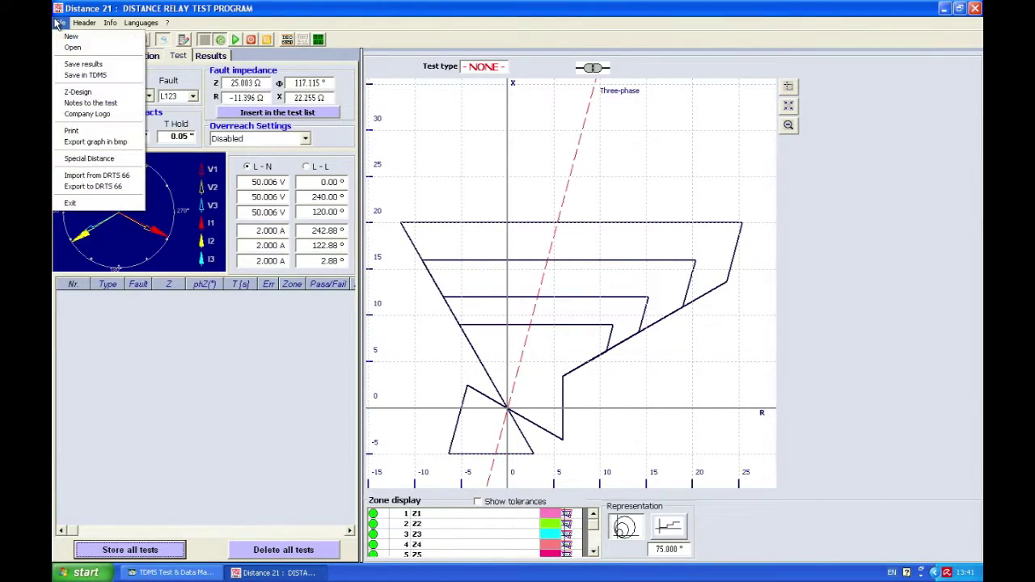
# - Enable Include Notes Page in Print Settings and open the 4-page report preview
pyautogui.click(85, 132)
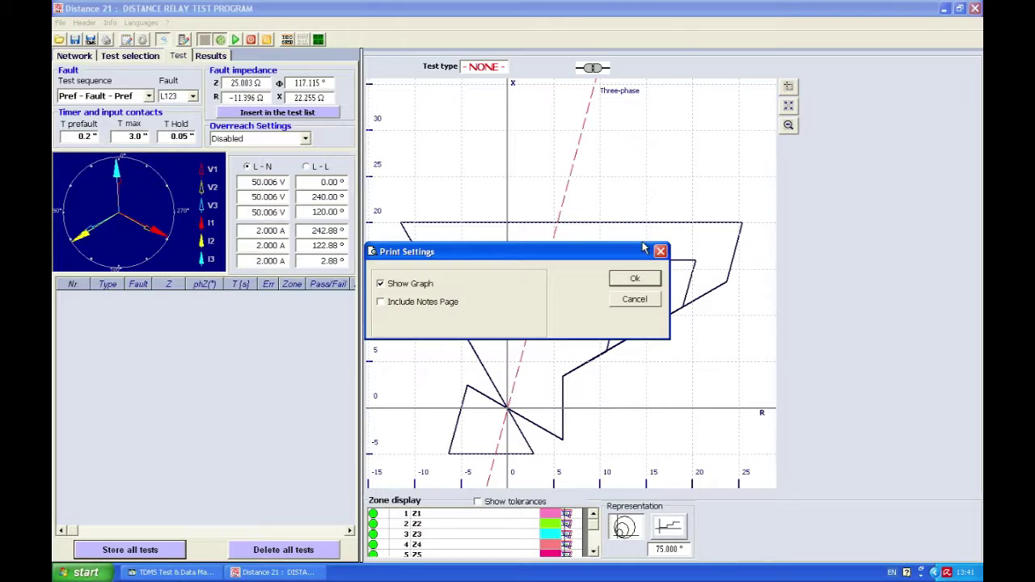
pyautogui.click(429, 302)
pyautogui.click(636, 278)
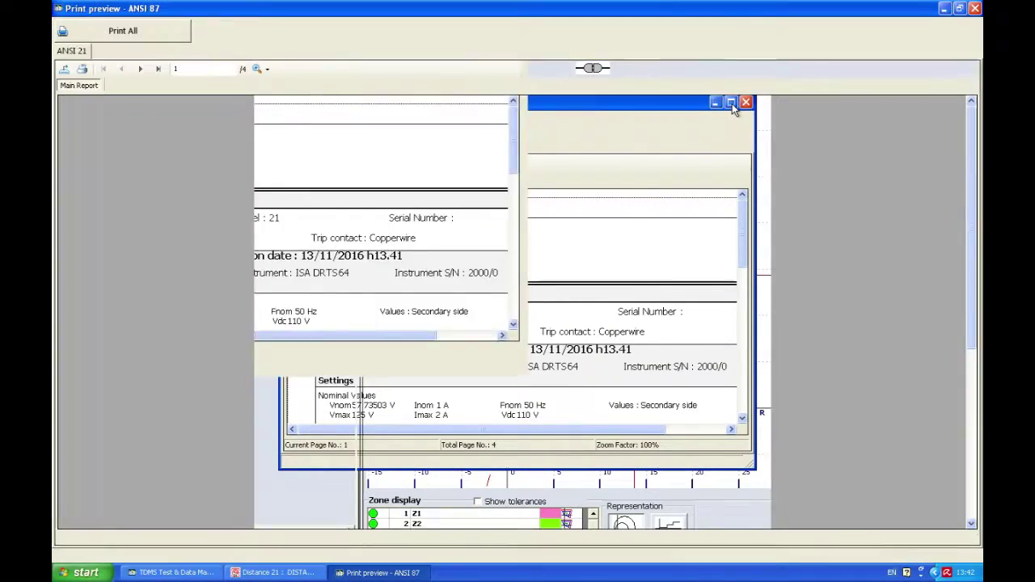
# - Maximize the print preview and page through the report from page 1 to page 4
pyautogui.click(731, 103)
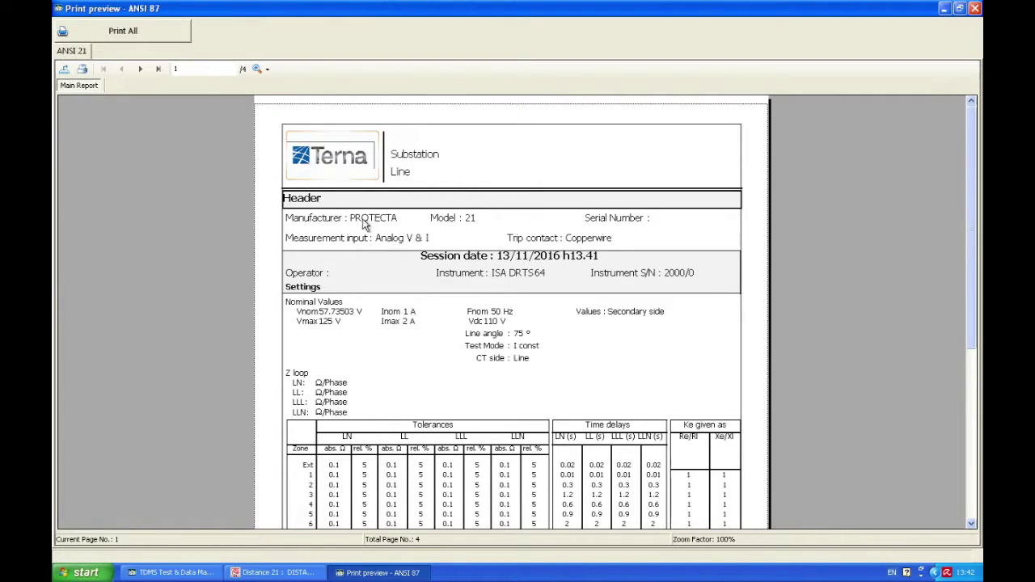
pyautogui.scroll(-6, 573, 394)
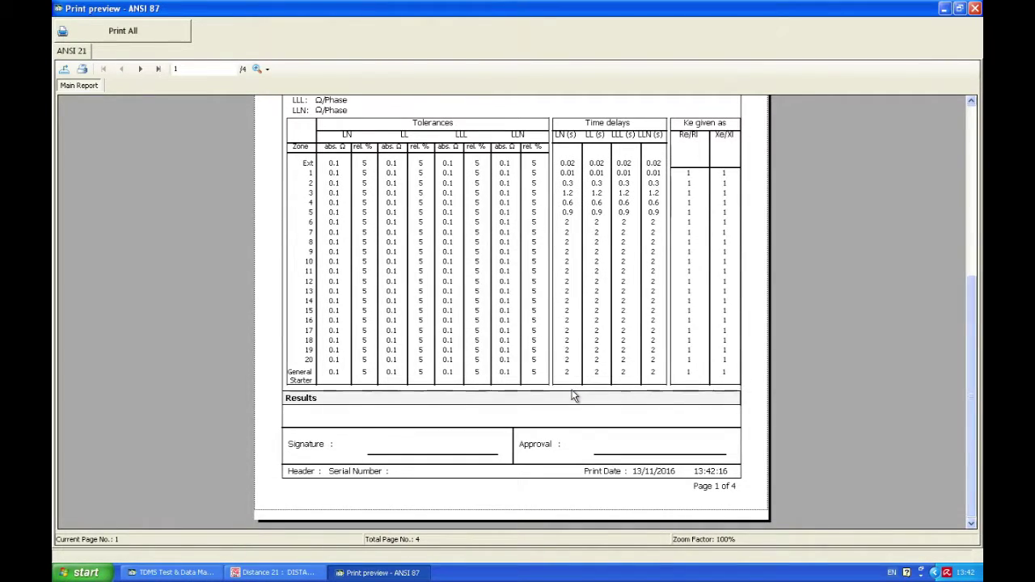
pyautogui.click(140, 69)
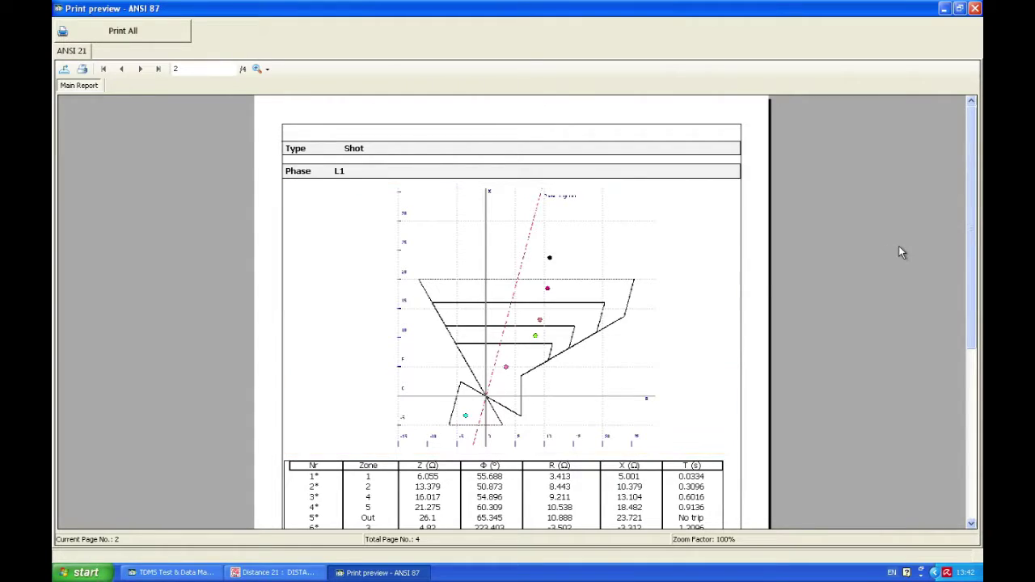
pyautogui.scroll(-3, 898, 245)
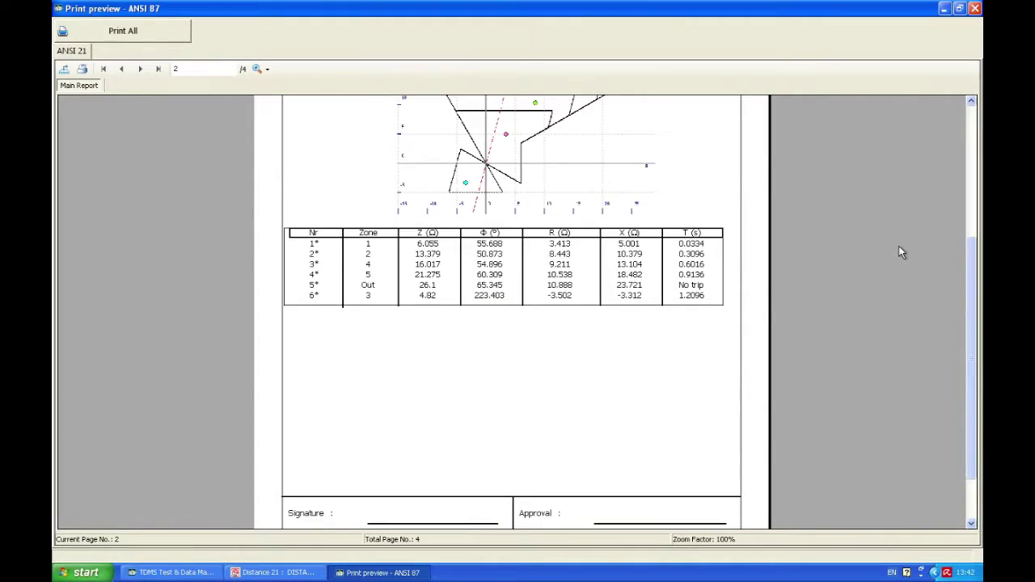
pyautogui.click(142, 71)
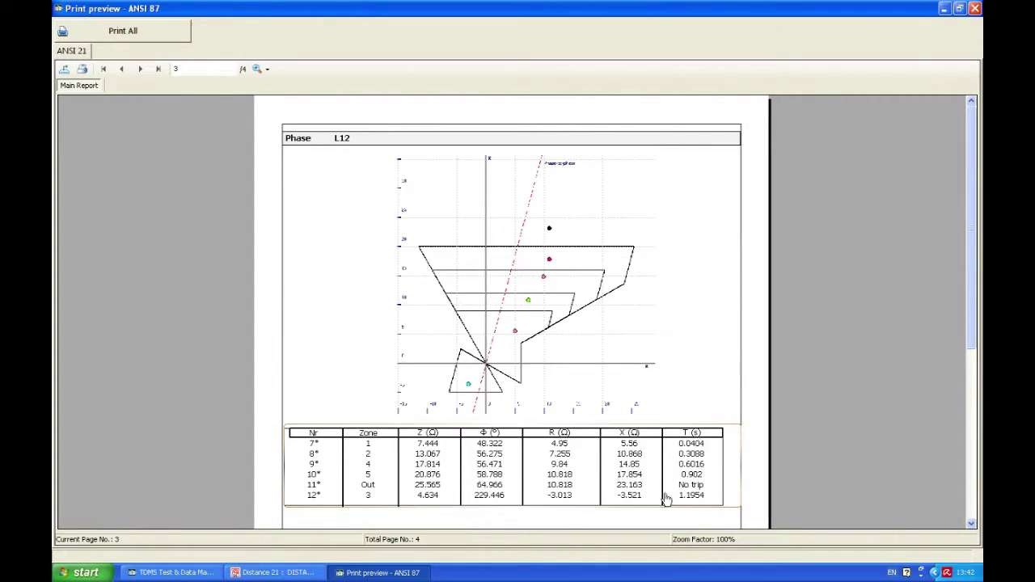
pyautogui.click(141, 70)
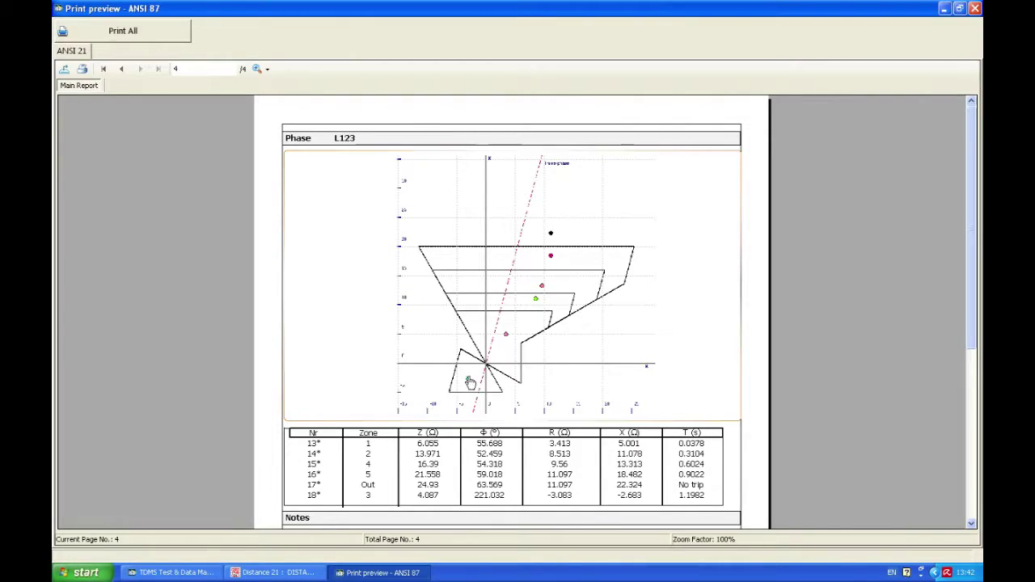
pyautogui.scroll(-5, 521, 409)
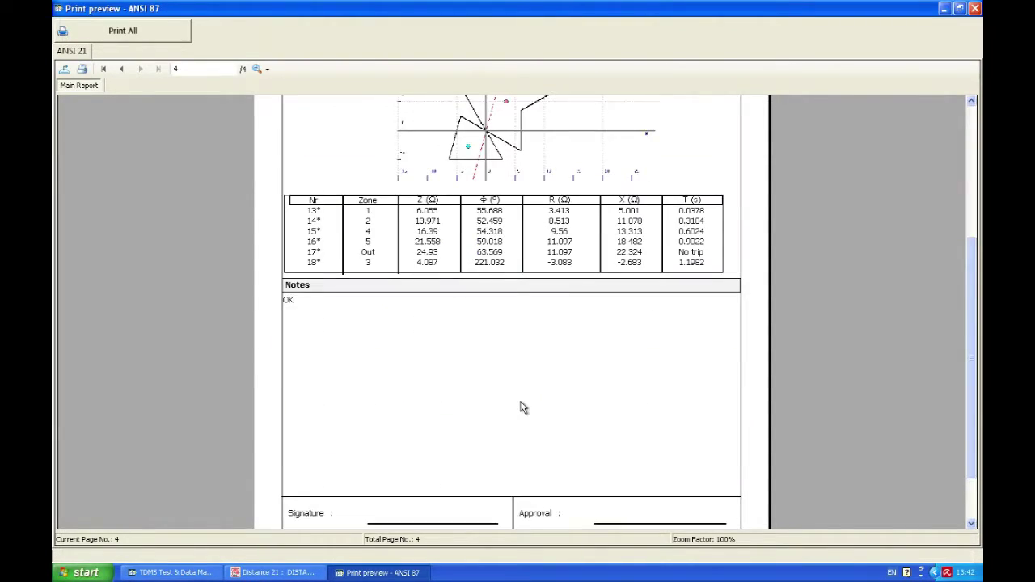
pyautogui.scroll(-2, 589, 377)
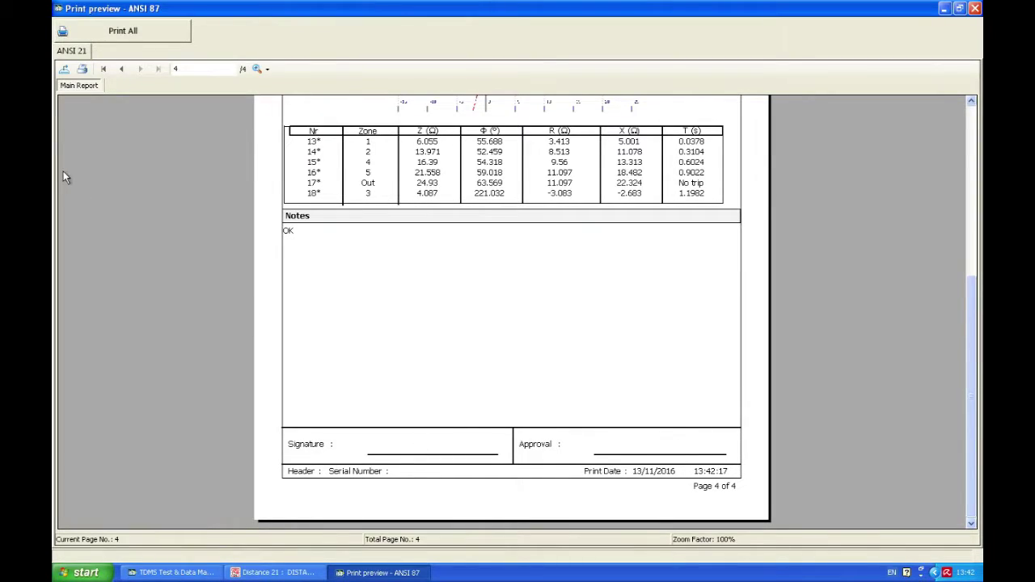
# - Export the report to the Desktop as Microsoft Word (97-2003) file 21.doc
pyautogui.click(64, 69)
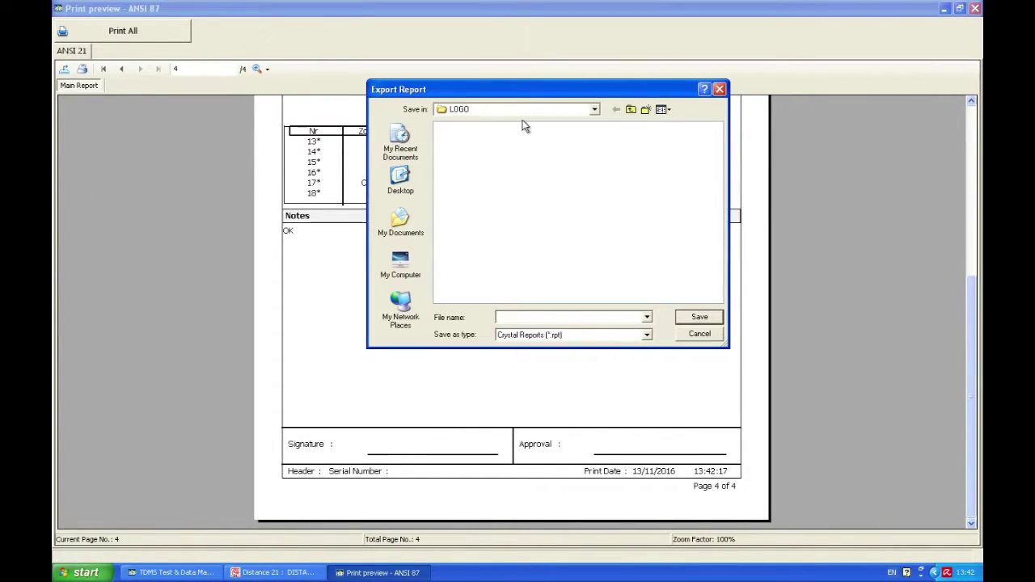
pyautogui.click(401, 181)
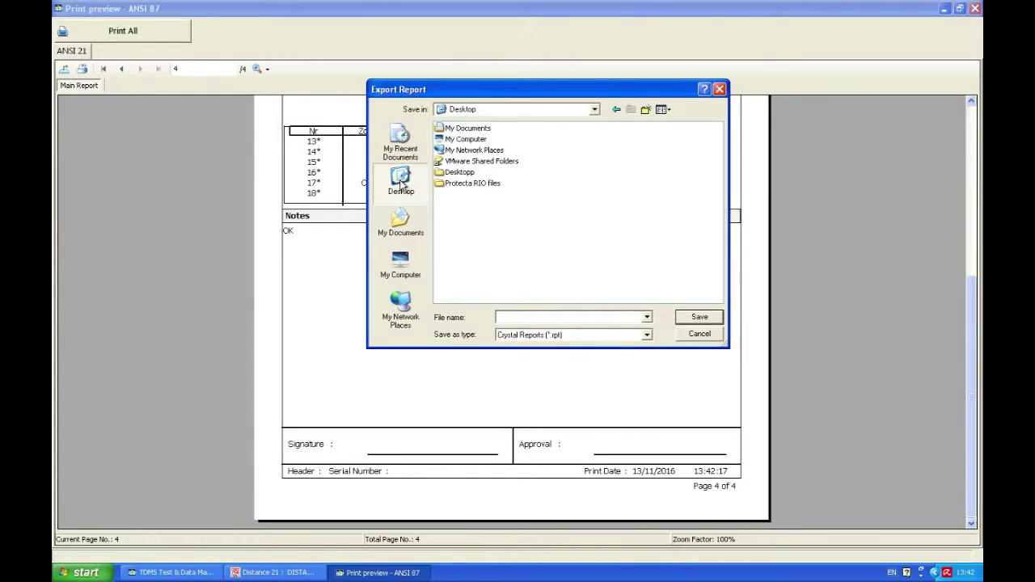
pyautogui.click(645, 338)
pyautogui.click(582, 397)
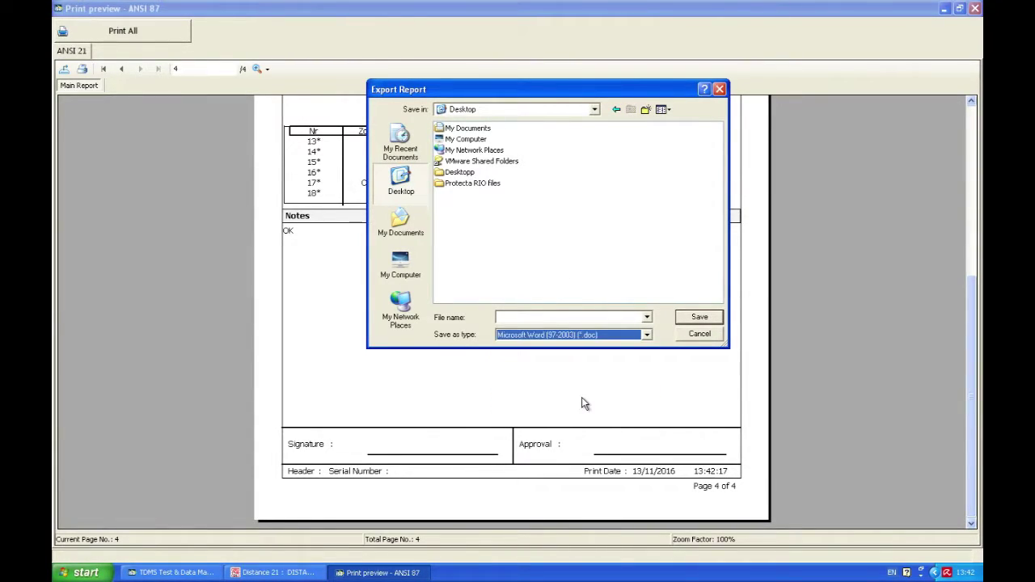
pyautogui.click(550, 317)
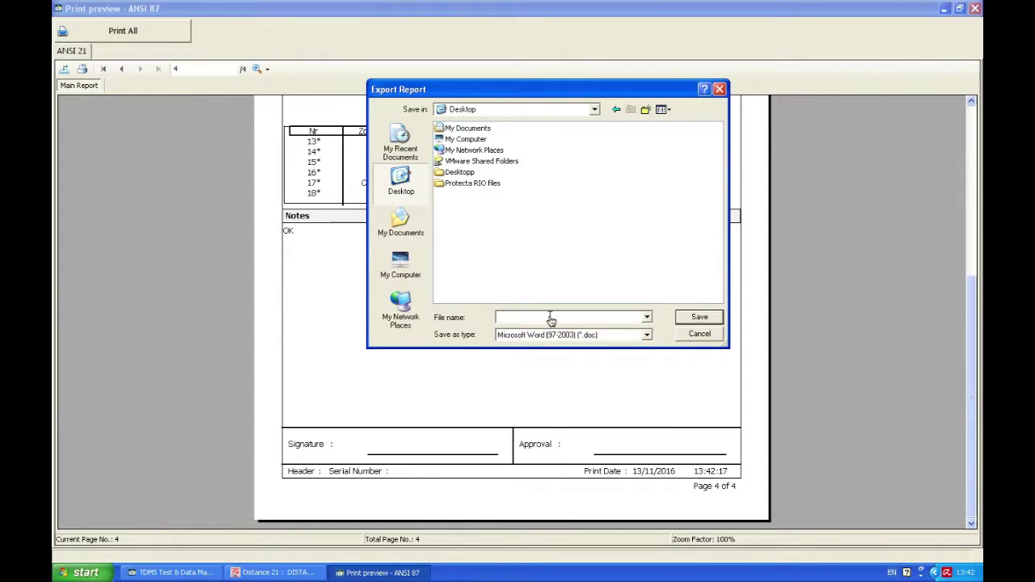
pyautogui.write('21')
pyautogui.click(697, 318)
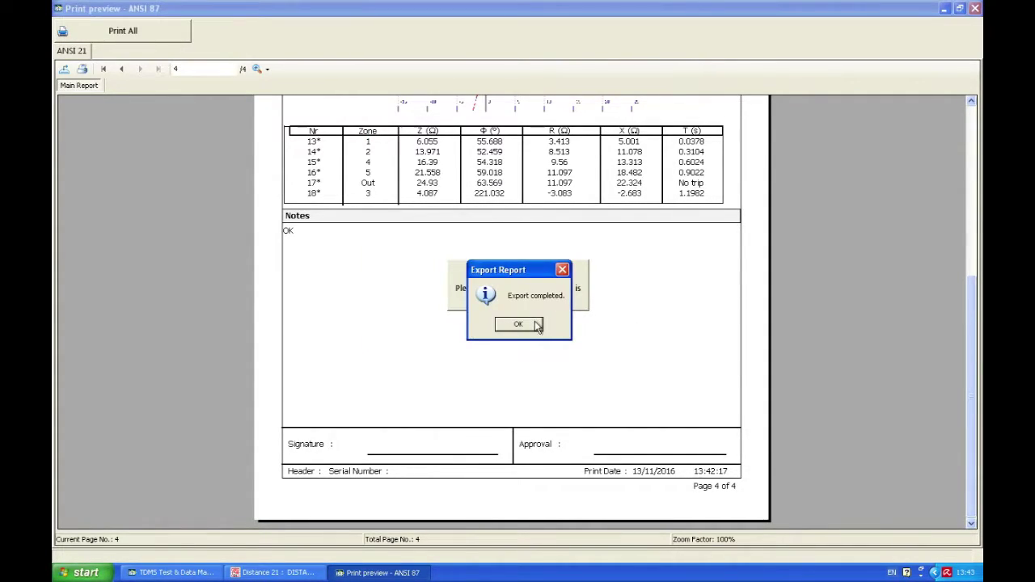
pyautogui.click(518, 323)
# - Close the print preview, minimize Distance 21 and TDMS, and open the exported 21 report in Word
pyautogui.click(975, 8)
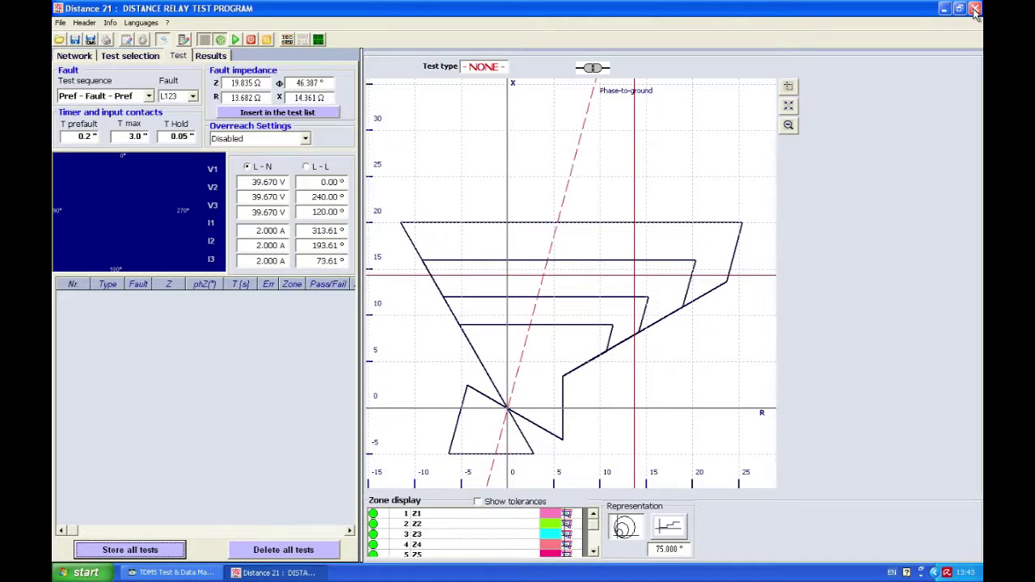
pyautogui.click(943, 8)
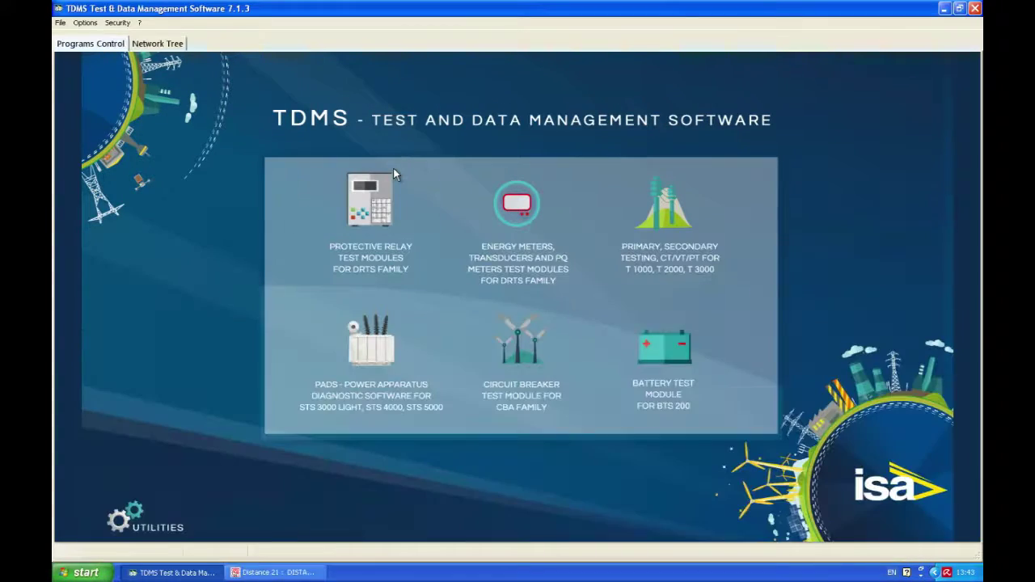
pyautogui.click(944, 8)
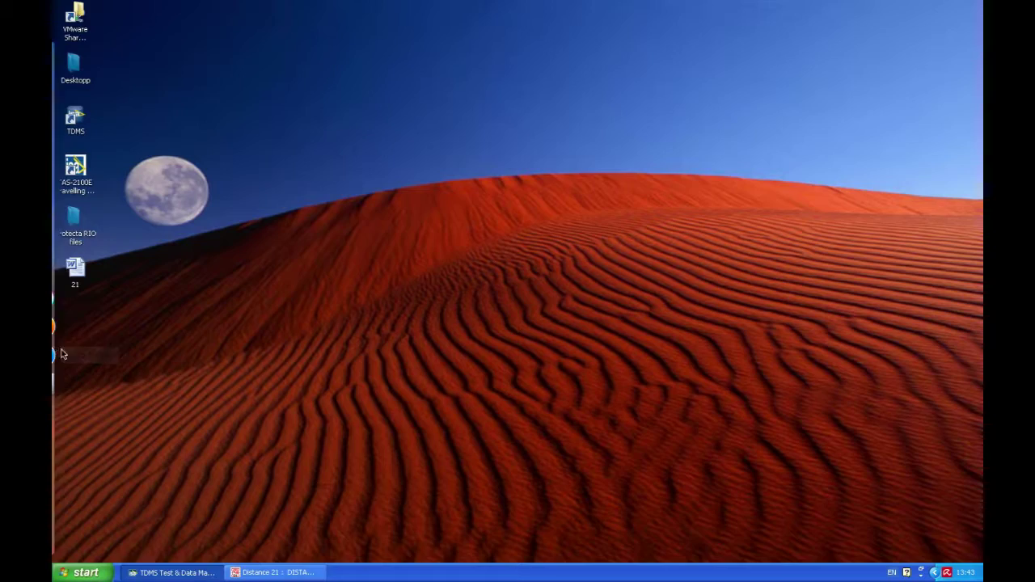
pyautogui.doubleClick(73, 273)
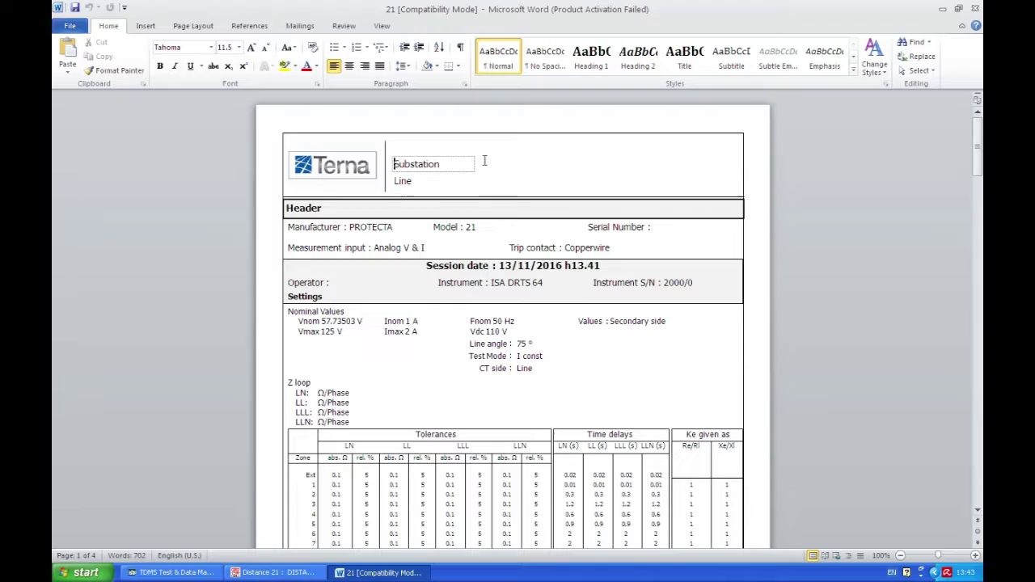
# - Enter Substation Arlena, Line 1M11 and the operator's name in the report header
pyautogui.click(485, 162)
pyautogui.write('Arlena')
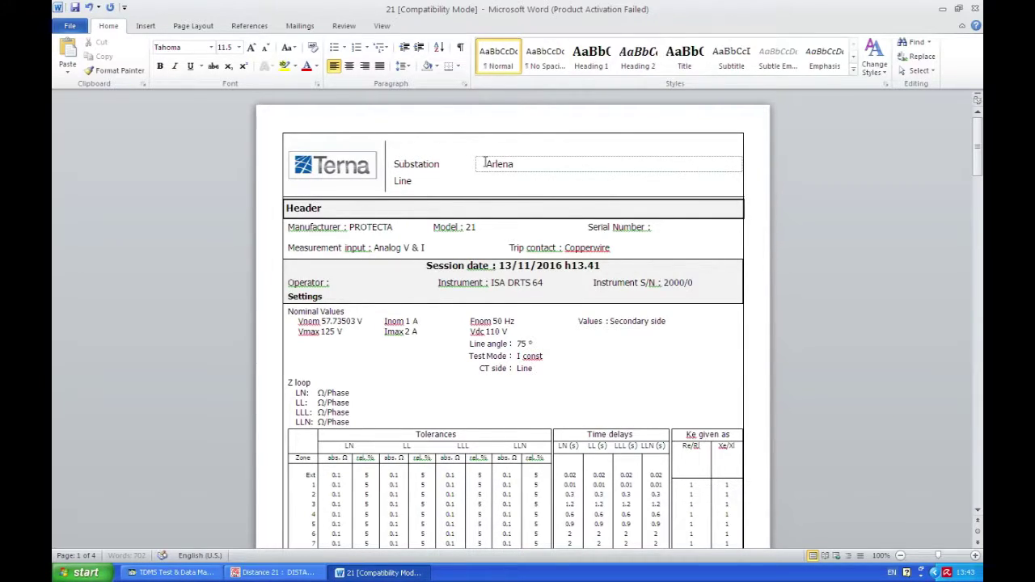
pyautogui.click(489, 180)
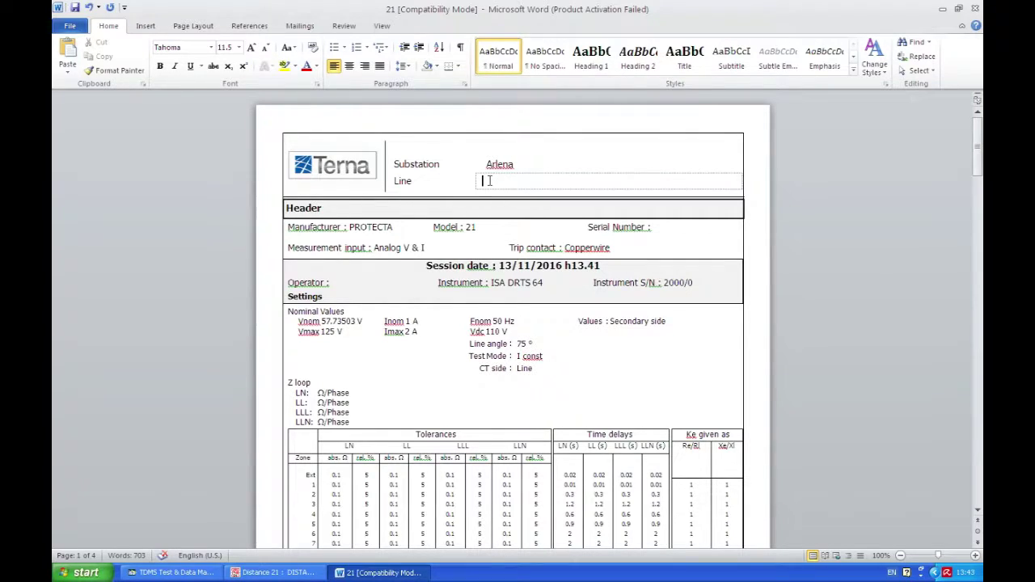
pyautogui.write('1M11')
pyautogui.click(345, 281)
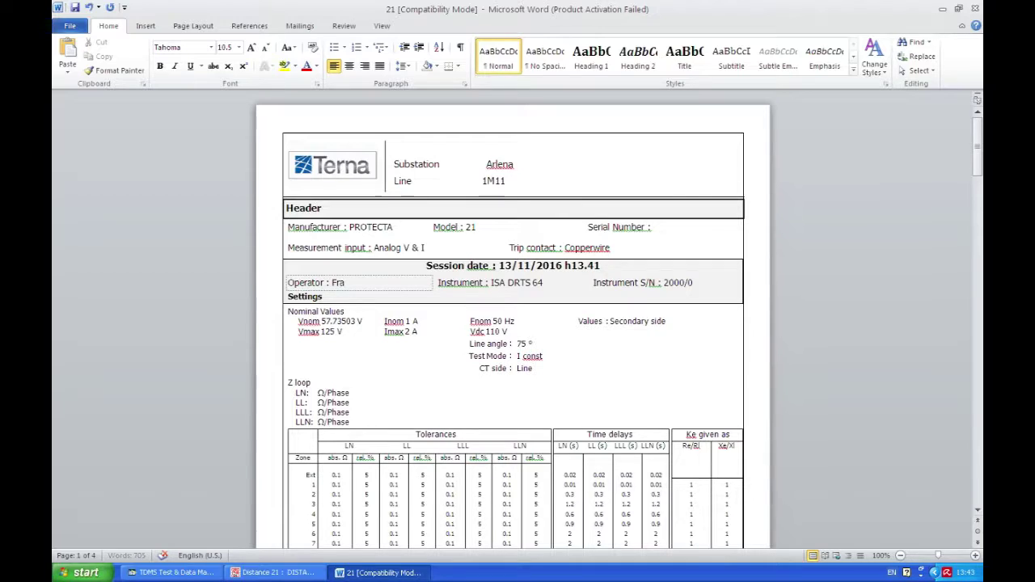
pyautogui.write('Francesco')
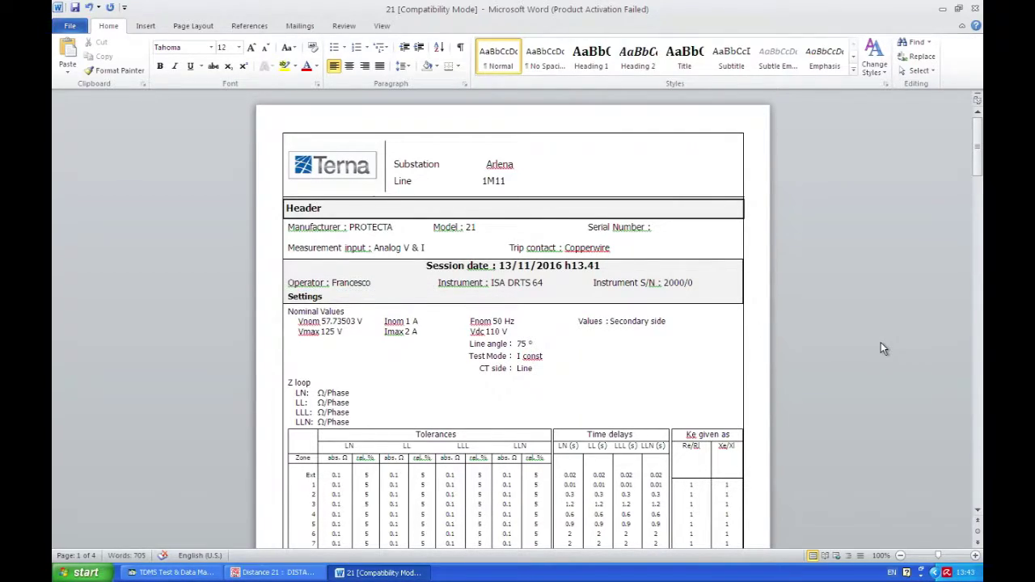
# - Dismiss the activation prompt and scroll through report pages 2–4
pyautogui.click(647, 412)
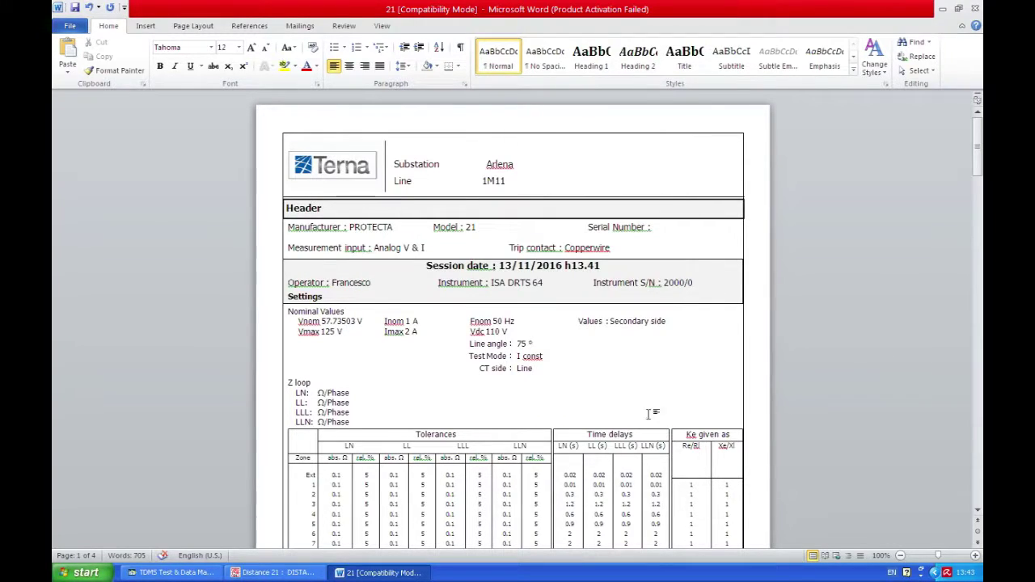
pyautogui.scroll(-15, 862, 343)
pyautogui.scroll(-12, 862, 340)
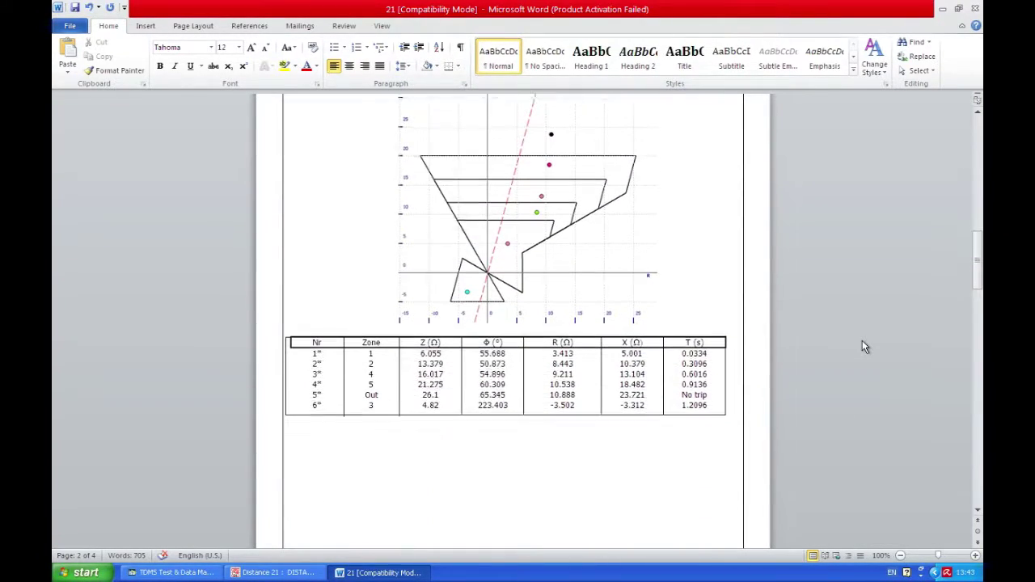
pyautogui.scroll(-12, 862, 341)
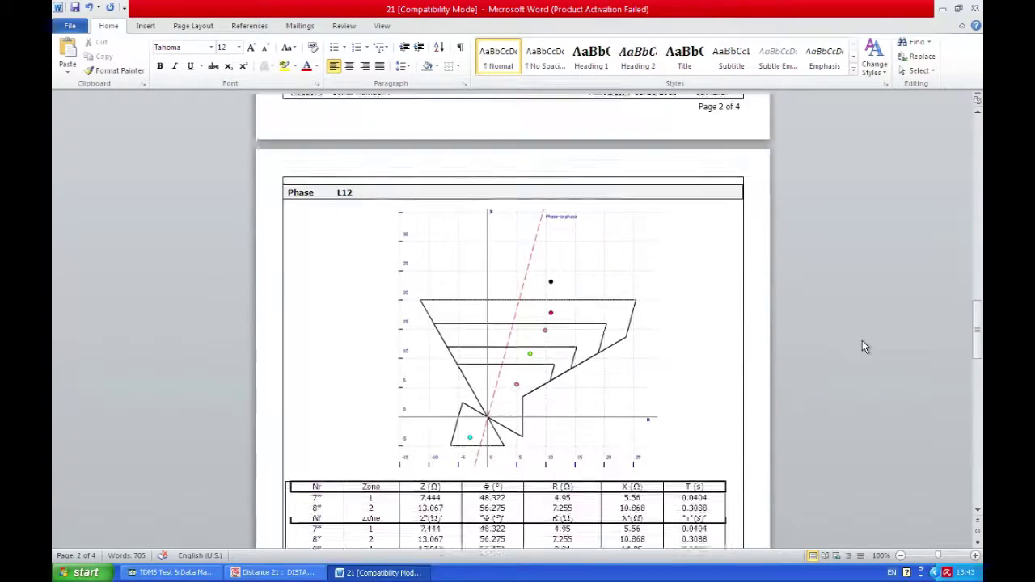
pyautogui.scroll(-12, 861, 347)
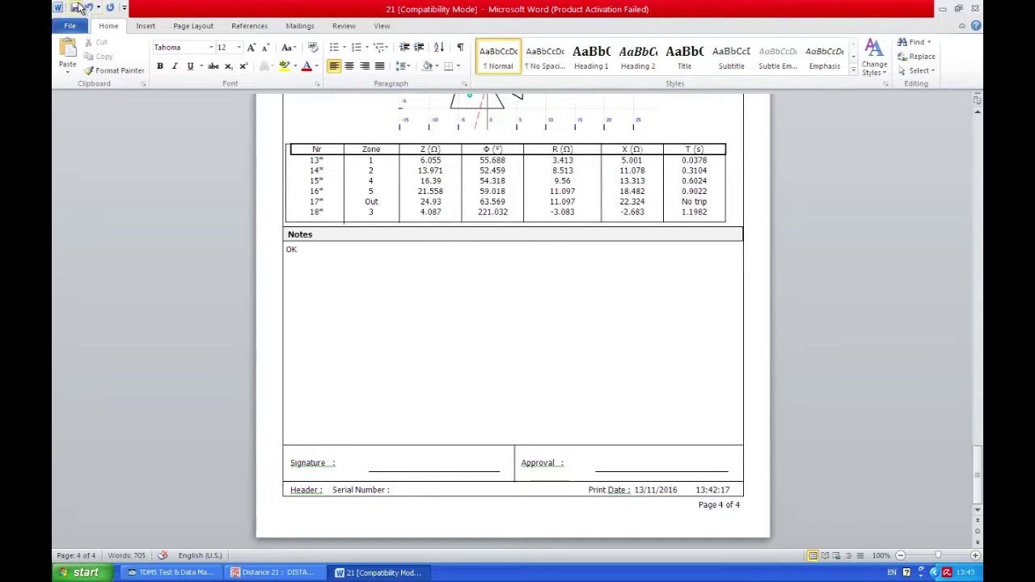
# - Minimize Word and bring the Distance 21 test window back to the front
pyautogui.click(942, 9)
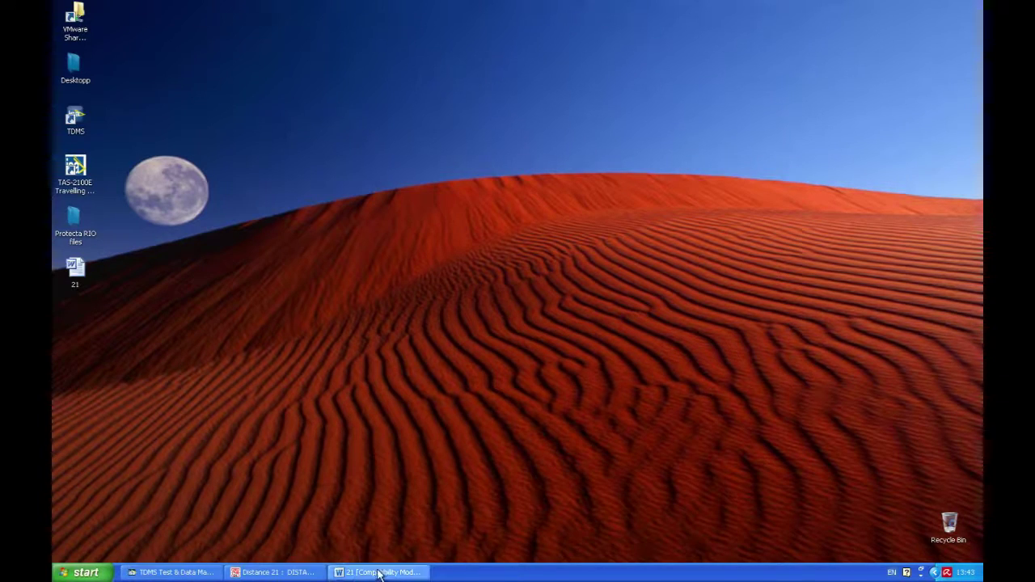
pyautogui.click(277, 571)
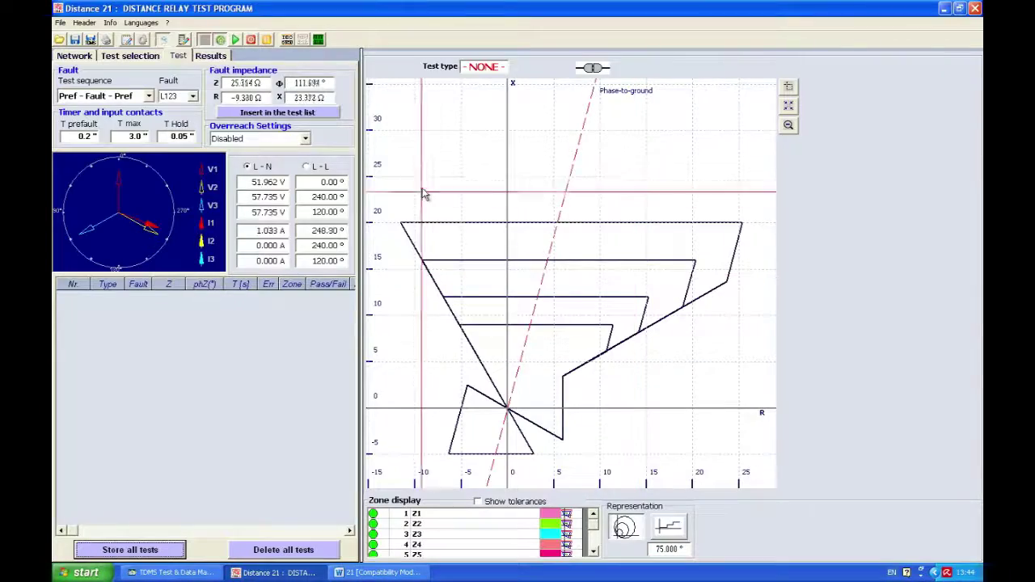
pyautogui.moveTo(436, 223)
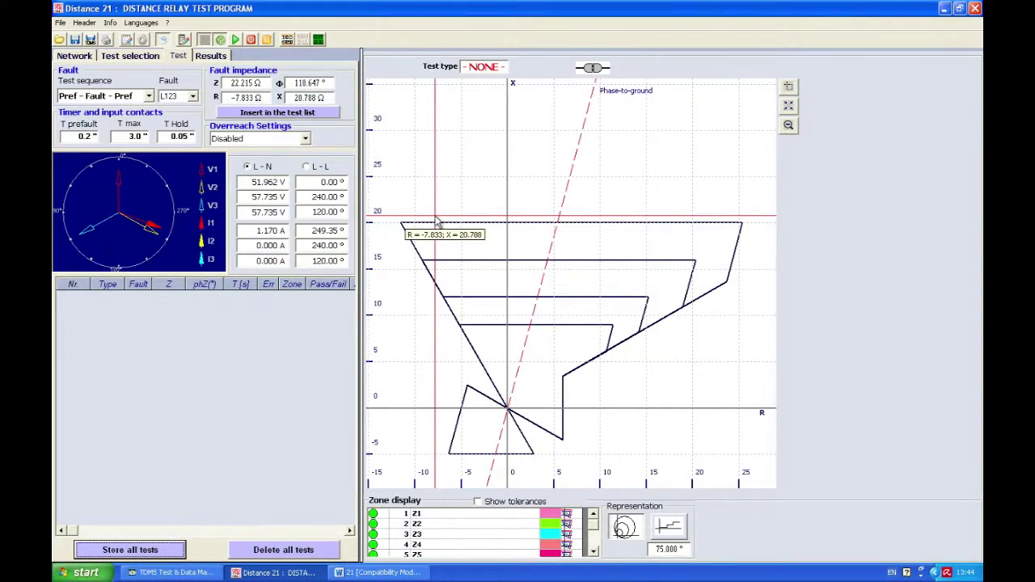